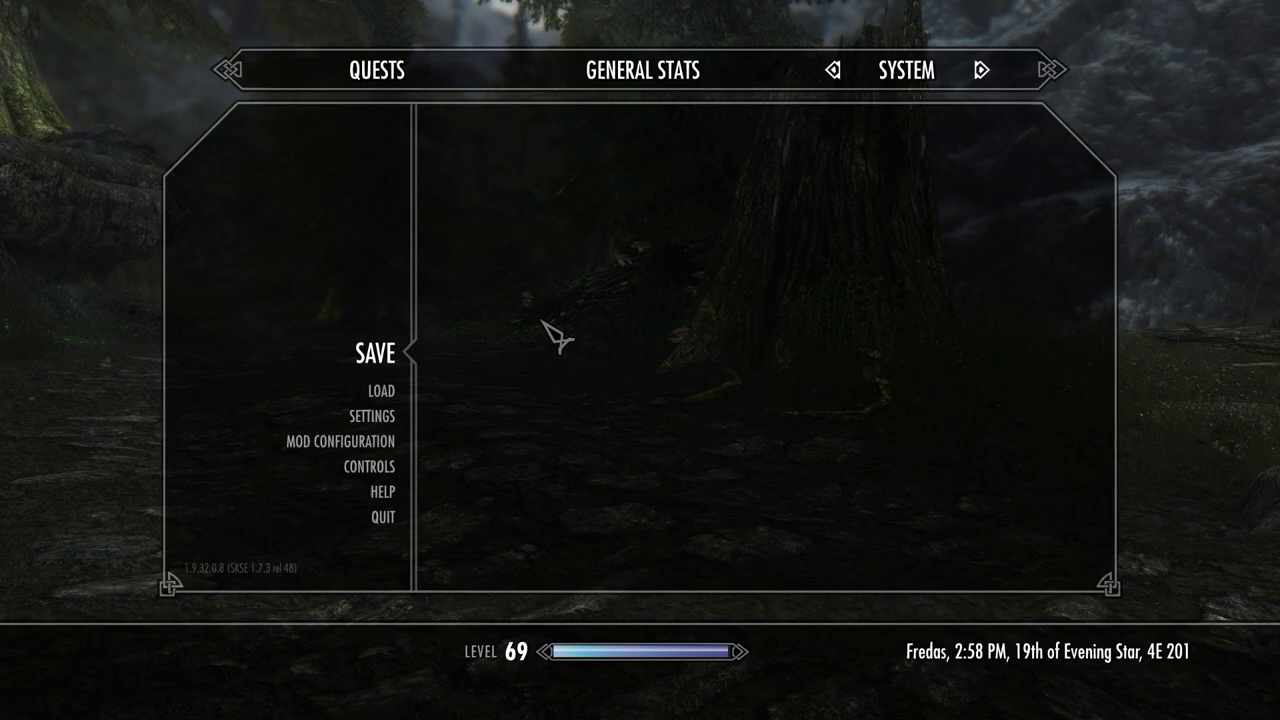
# Close the system menu and walk along the misty path toward the covered bridge.
pyautogui.press('Escape')
pyautogui.press('w')
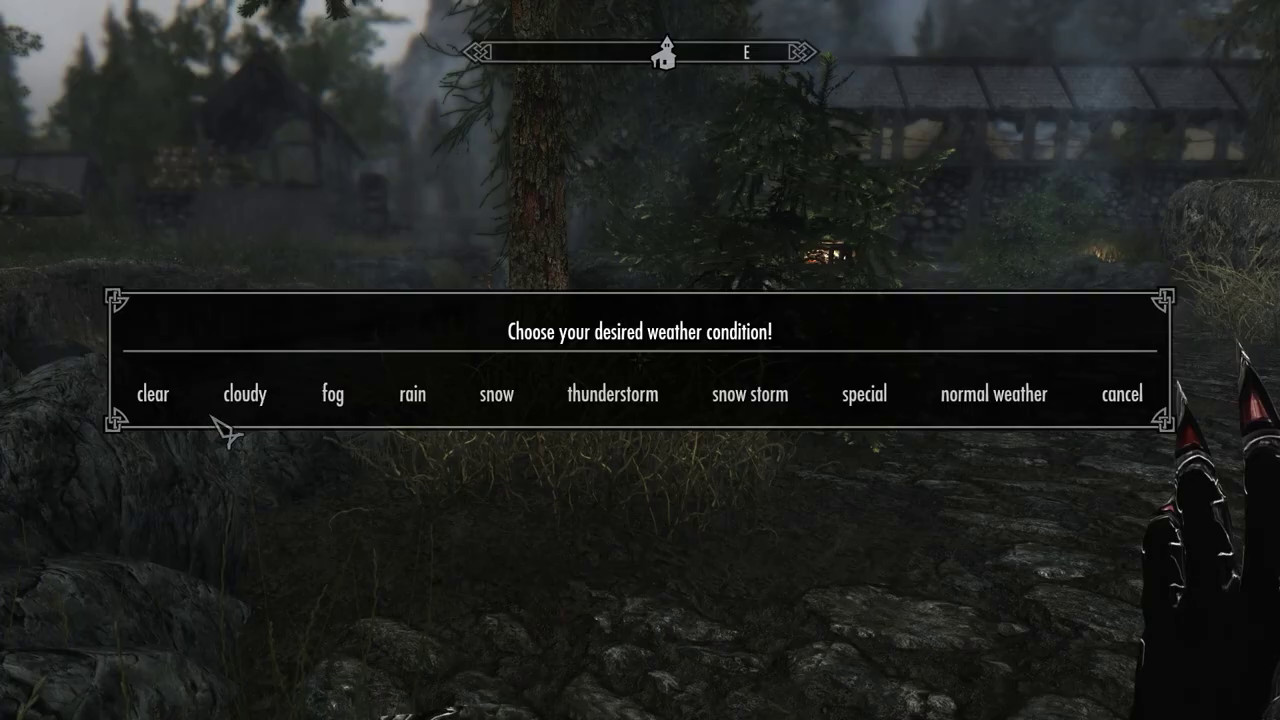
# Choose a new weather condition from the weather prompt to get clear skies.
pyautogui.click(160, 392)
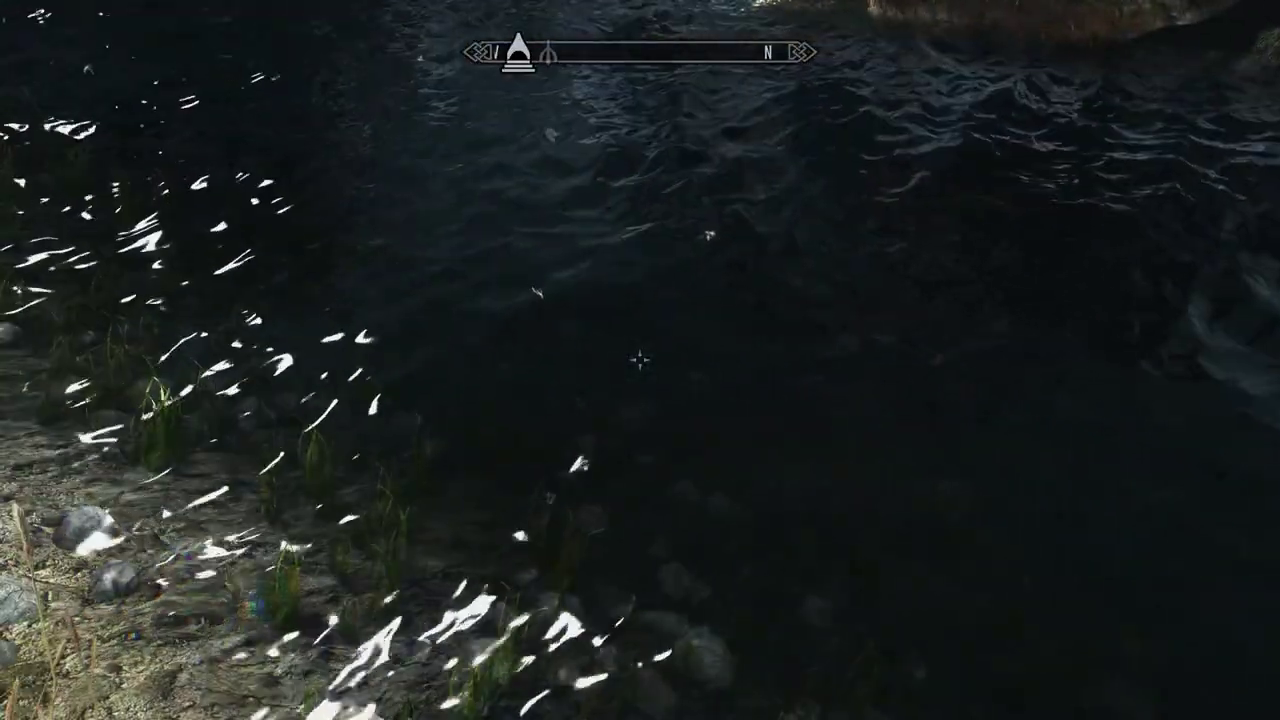
# Browse the Discount Jukebox's battleaxe track list, close it, walk out, and bring up the system menu.
pyautogui.press('w')
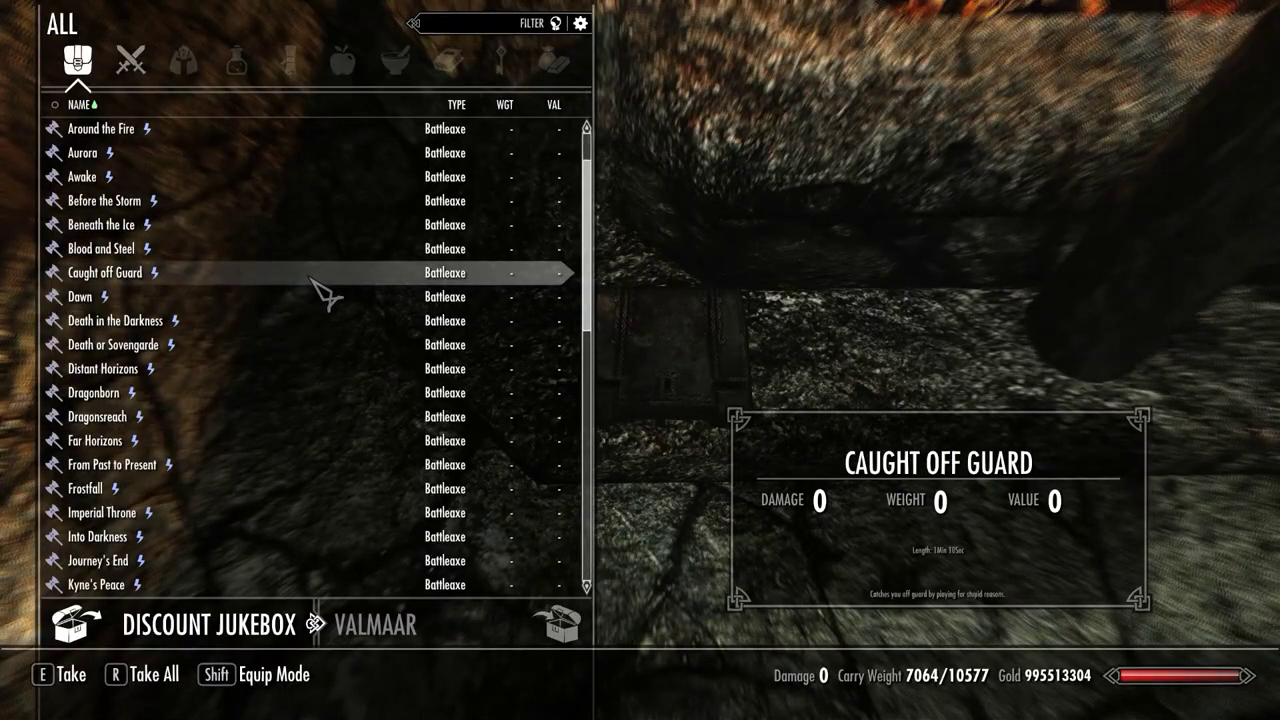
pyautogui.scroll(-2, 315, 286)
pyautogui.press('Tab')
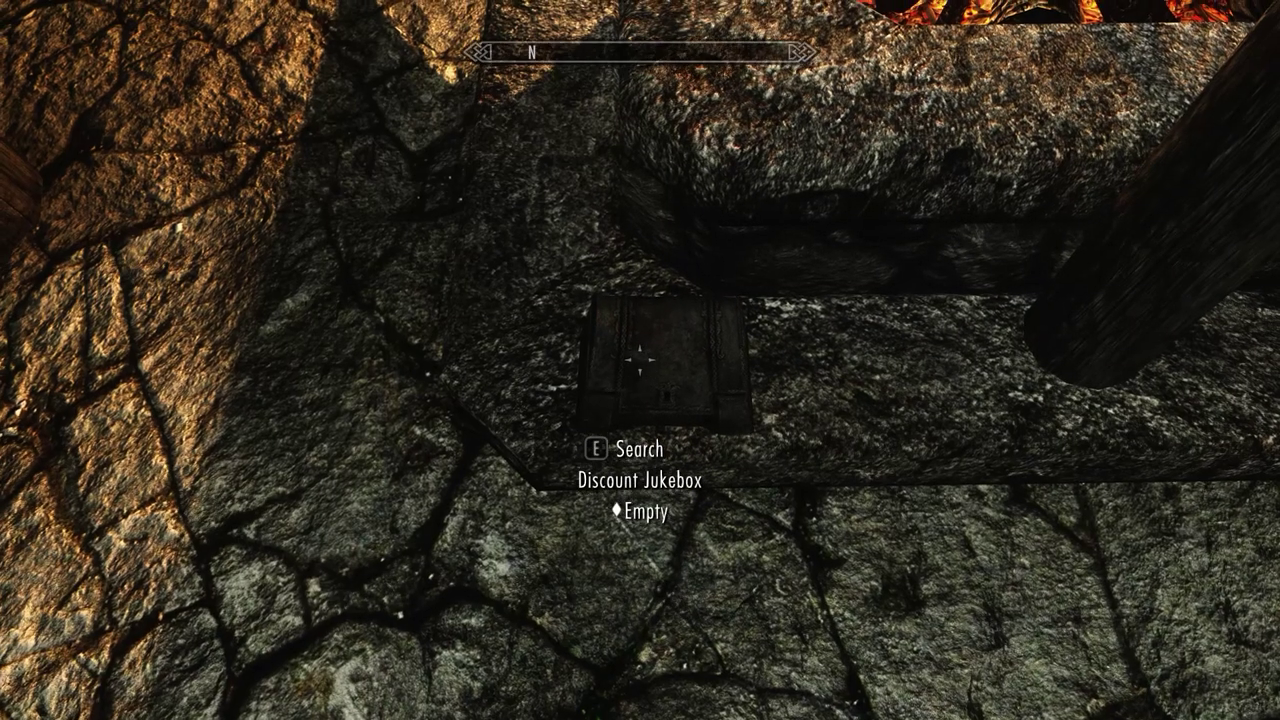
pyautogui.press('w')
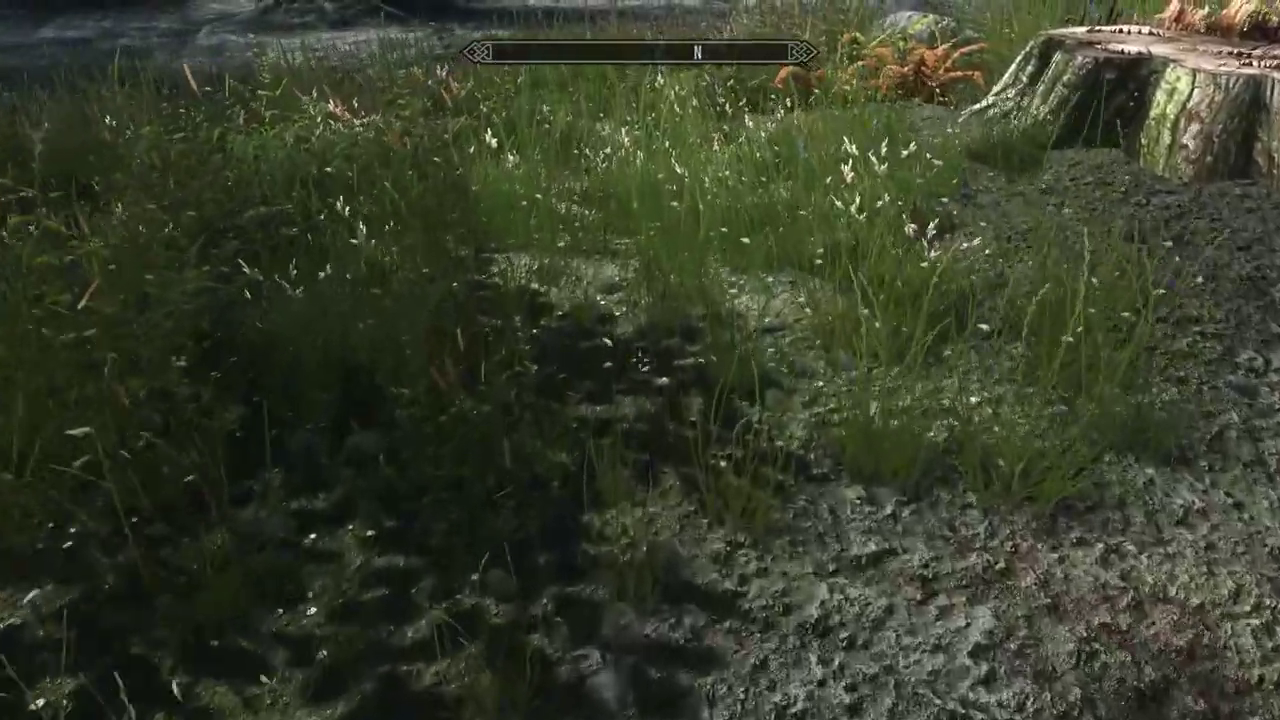
pyautogui.press('Escape')
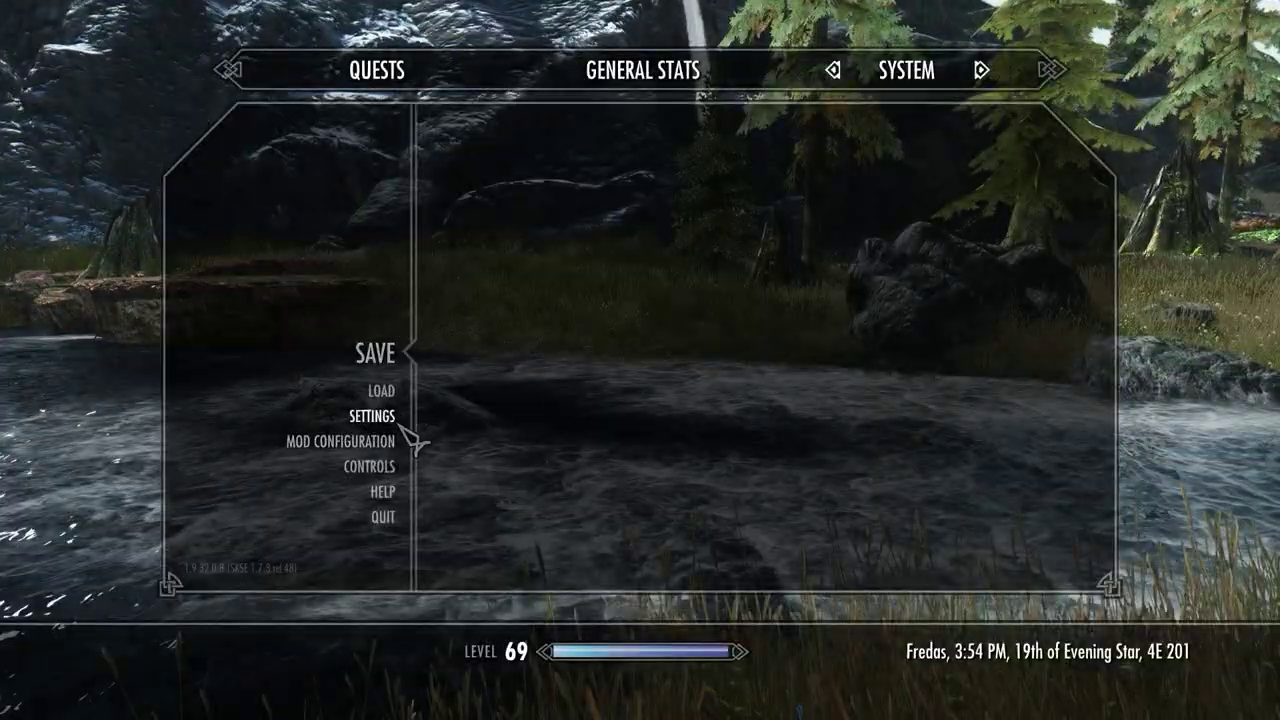
# Drag the Music volume slider in Settings > Audio almost fully left.
pyautogui.click(400, 423)
pyautogui.click(482, 278)
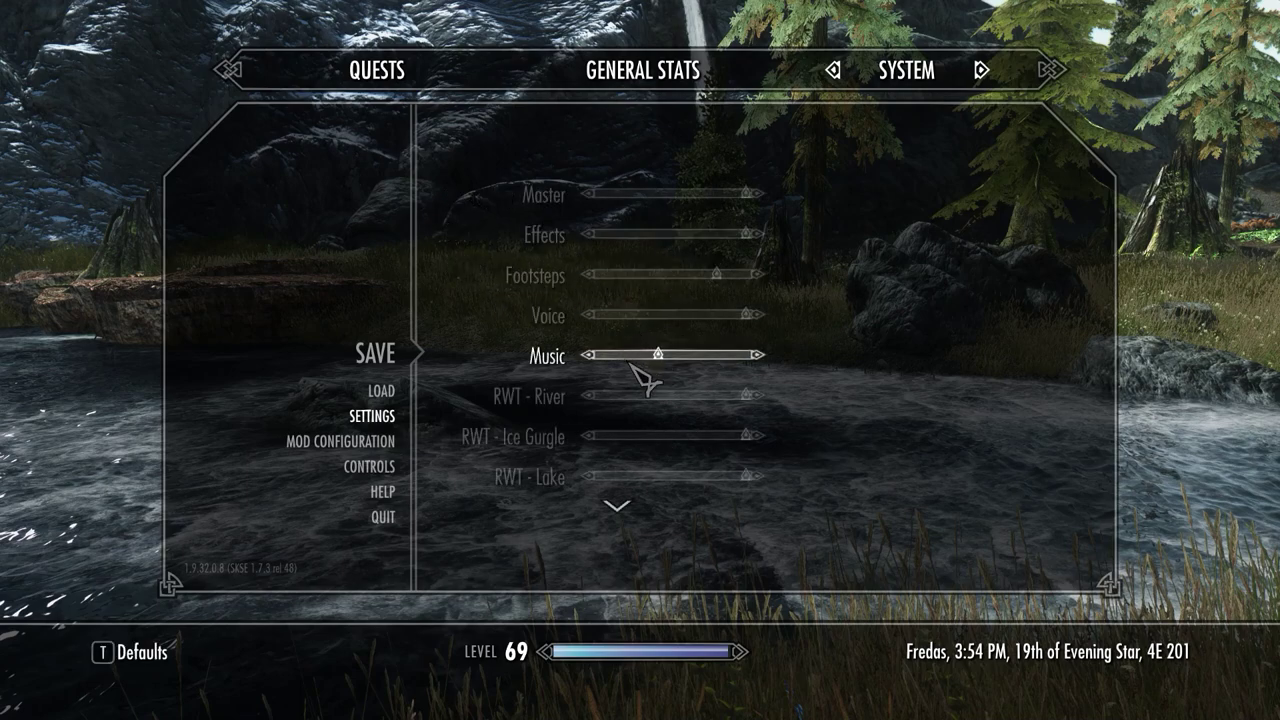
pyautogui.moveTo(640, 375); pyautogui.dragTo(600, 380)
pyautogui.press('Escape')
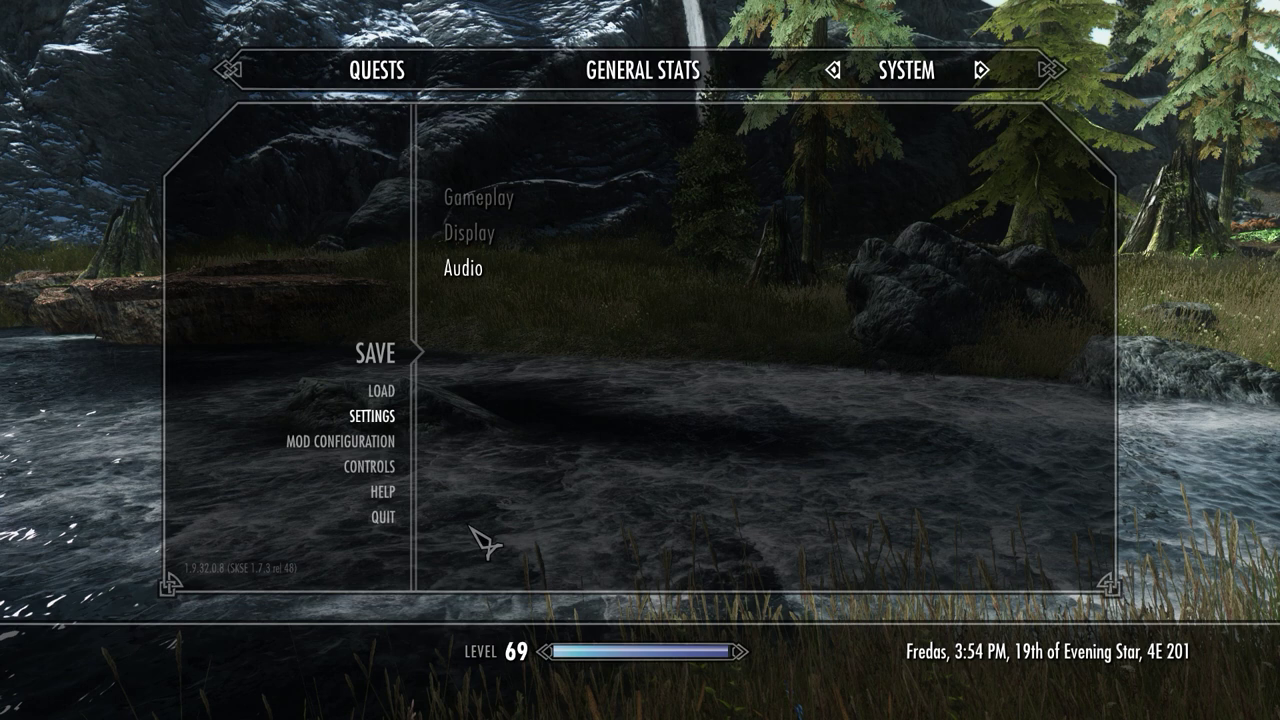
# Save the settings, then equip and unequip From Past to Present from the Weapons inventory.
pyautogui.press('Escape')
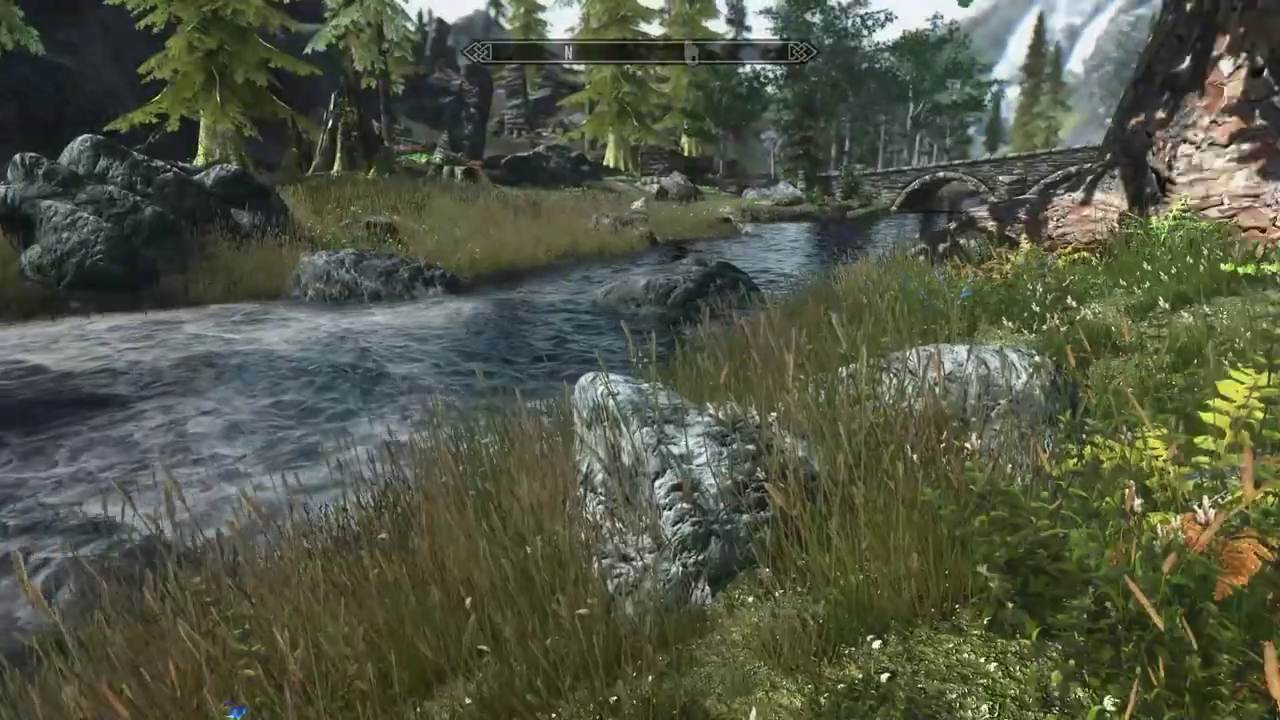
pyautogui.press('i')
pyautogui.press('Right')
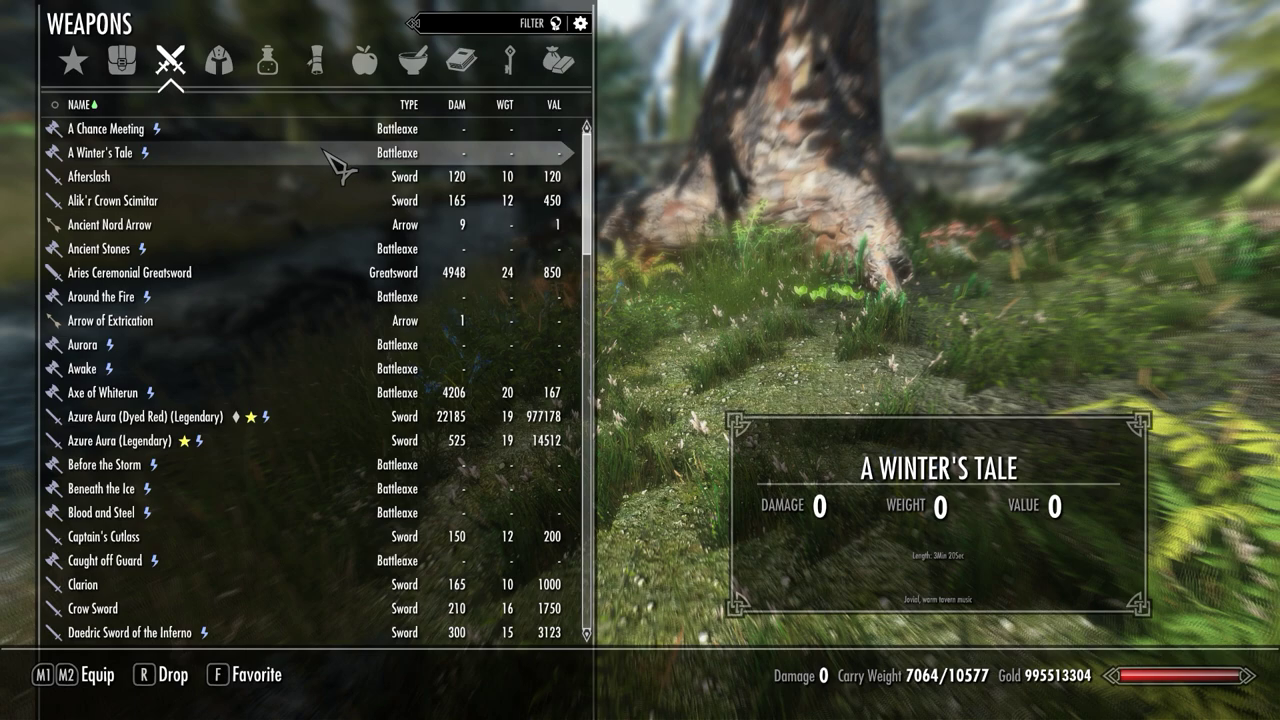
pyautogui.scroll(-8, 385, 285)
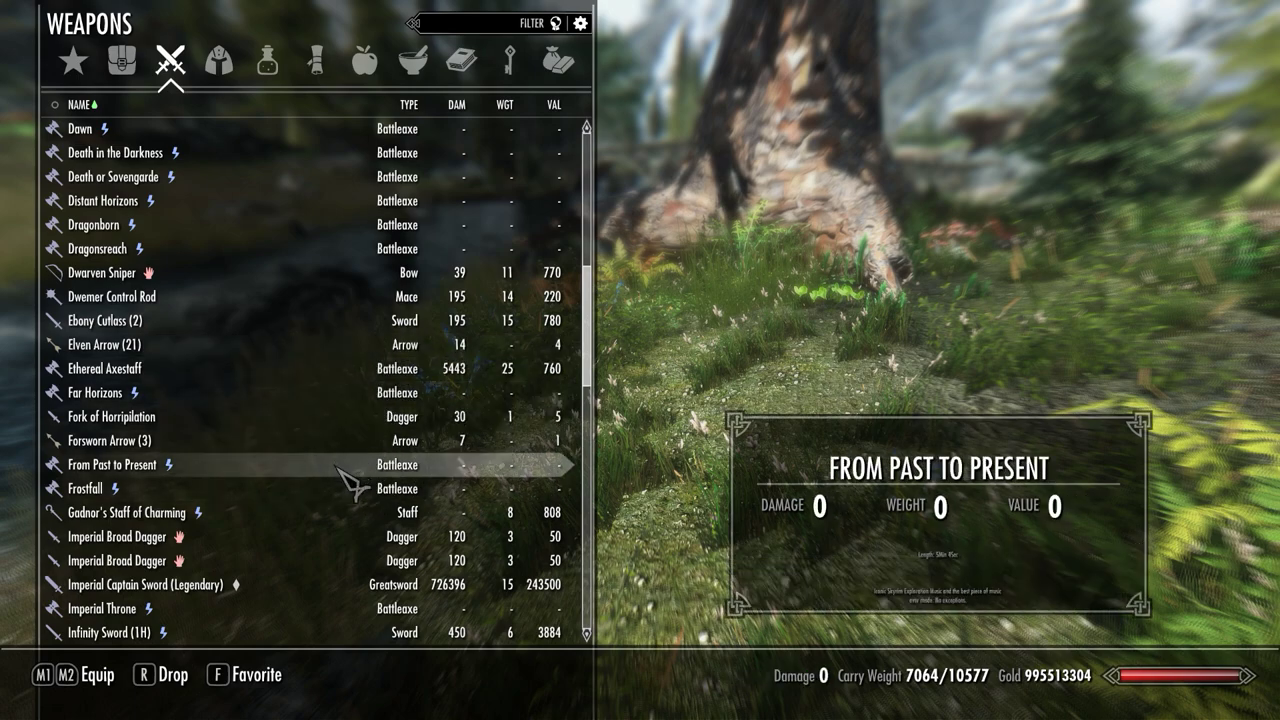
pyautogui.click(337, 467)
pyautogui.click(337, 467)
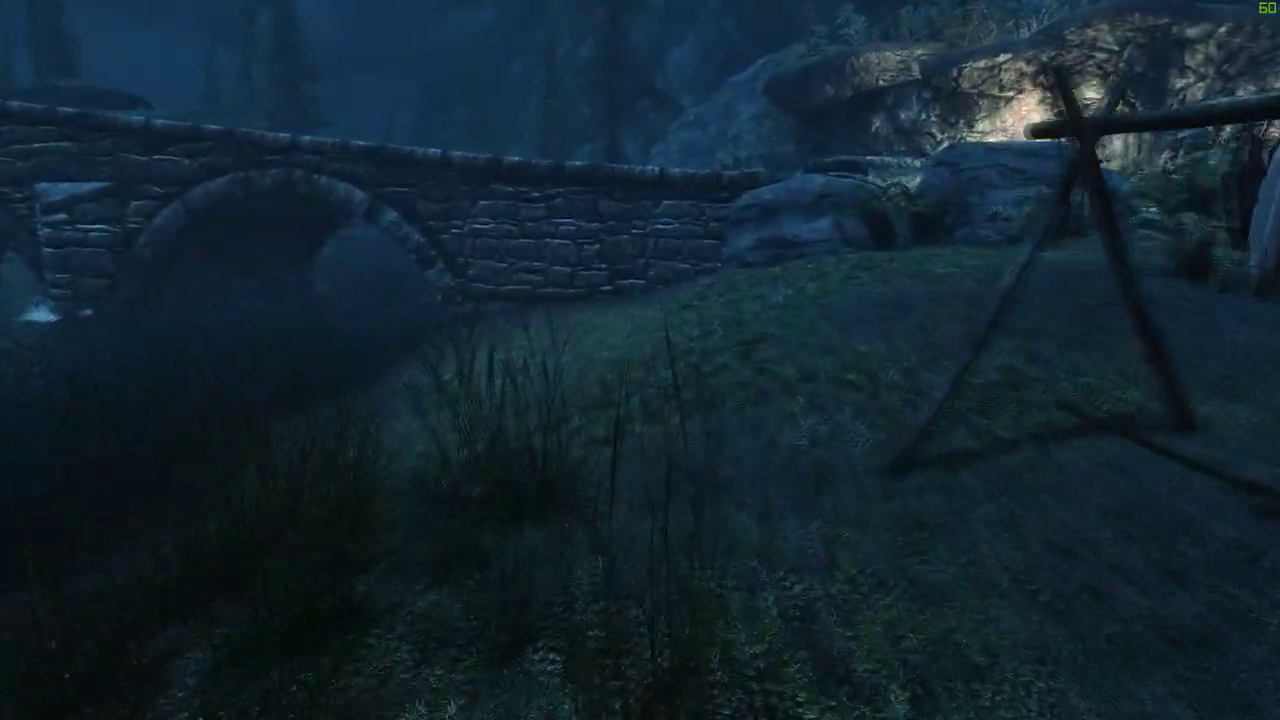
pyautogui.press('Tab')
# Equip From Past to Present (2) from Items > Weapons, then unequip it.
pyautogui.press('e')
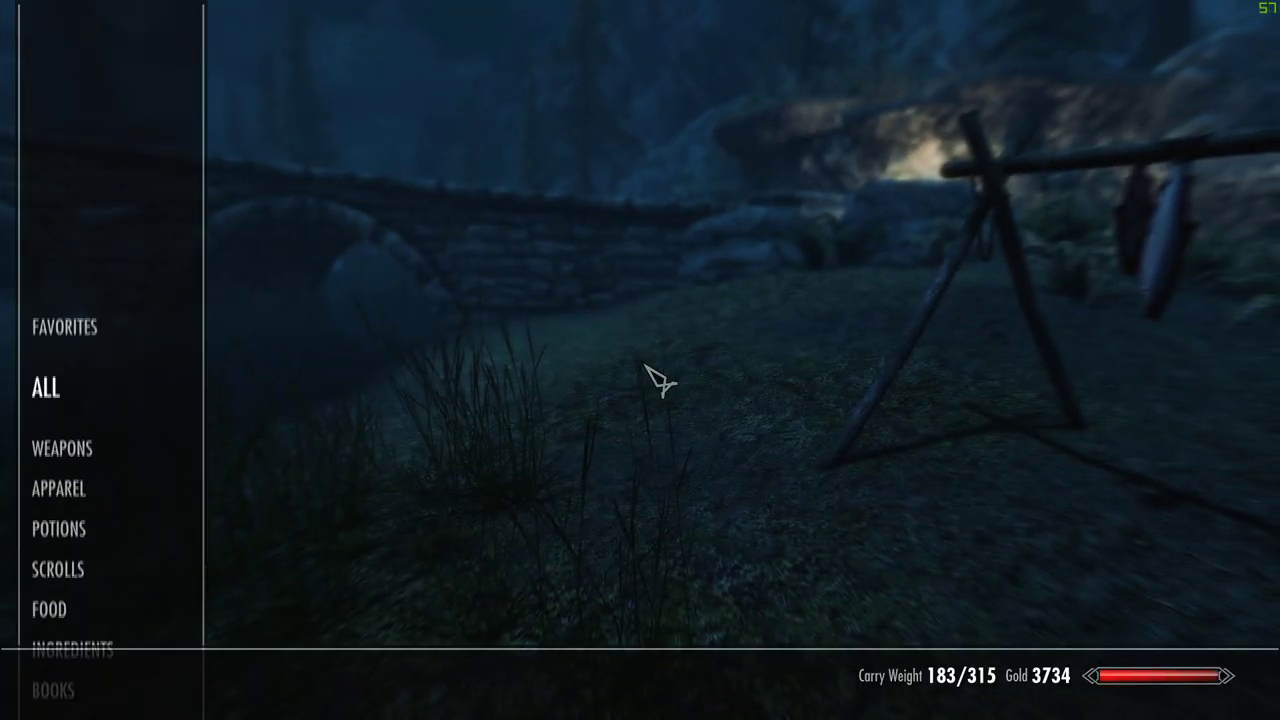
pyautogui.press('Down')
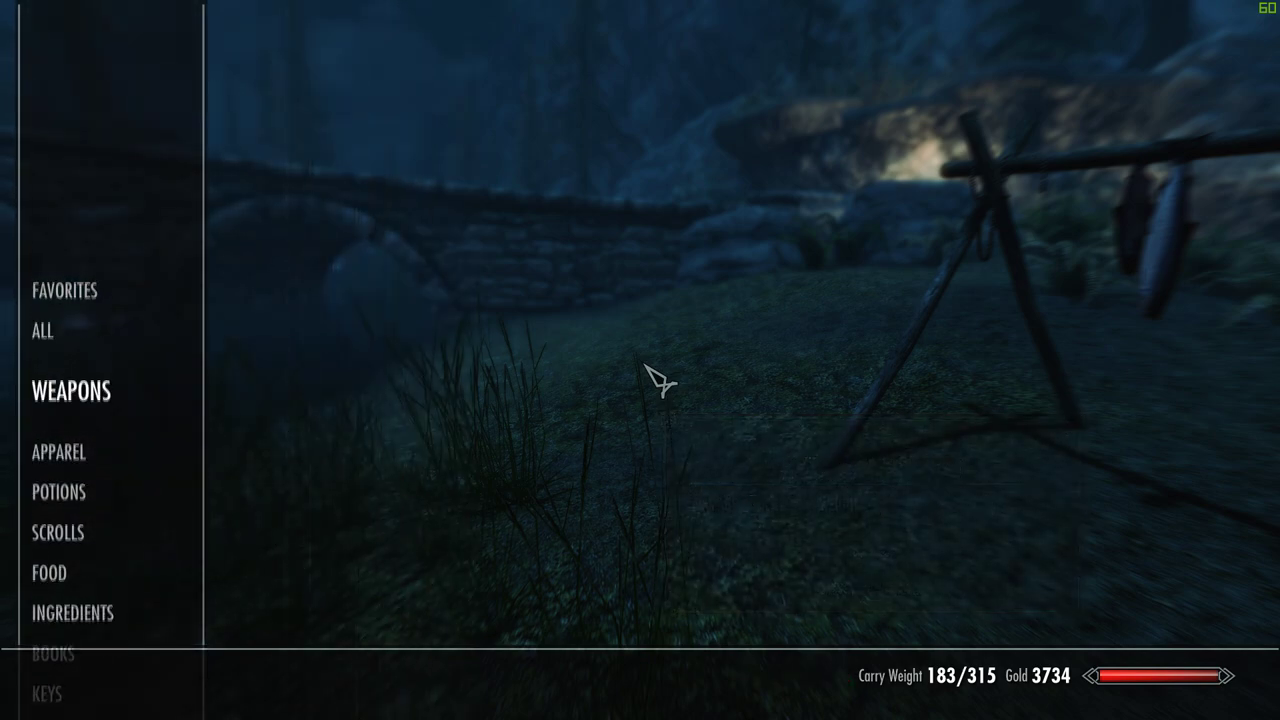
pyautogui.press('Right')
pyautogui.press('Down')
pyautogui.press('Down')
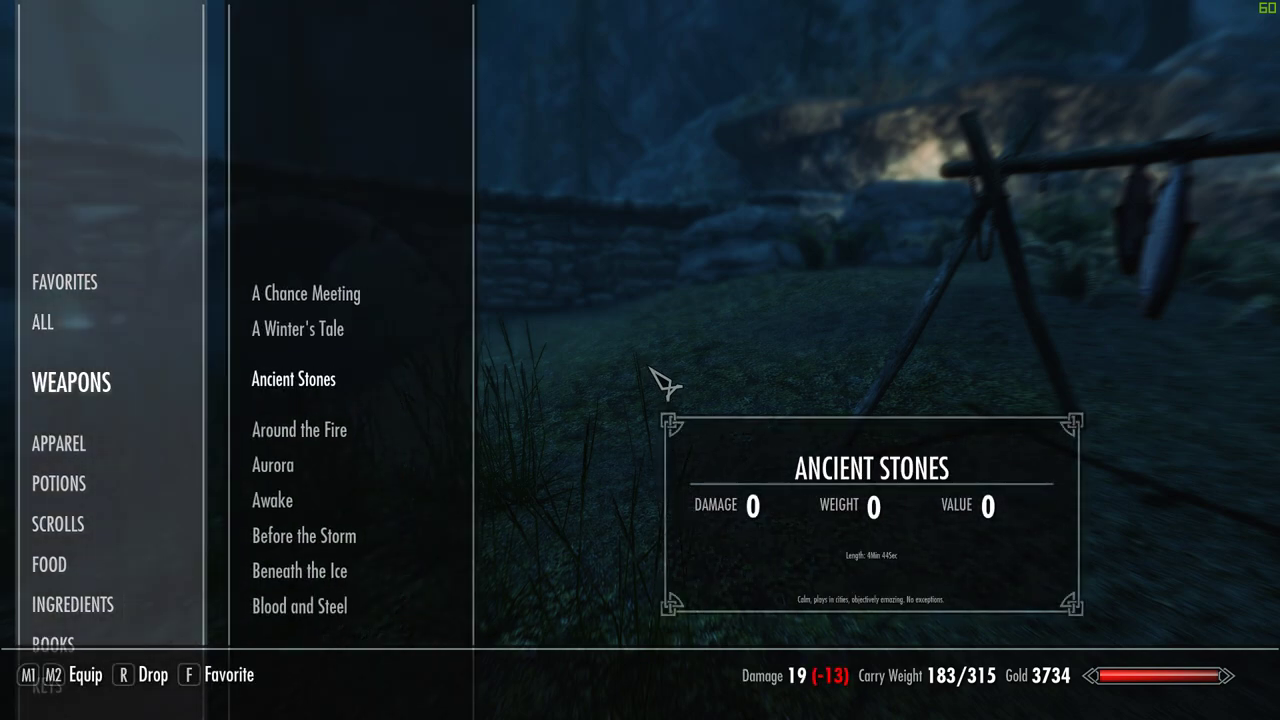
pyautogui.press('Down')
pyautogui.press('Down')
pyautogui.press('Down')
pyautogui.press('Down')
pyautogui.press('Down')
pyautogui.press('Down')
pyautogui.press('Down')
pyautogui.press('Down')
pyautogui.press('Down')
pyautogui.press('Down')
pyautogui.press('Down')
pyautogui.press('Down')
pyautogui.press('Down')
pyautogui.press('Down')
pyautogui.press('Down')
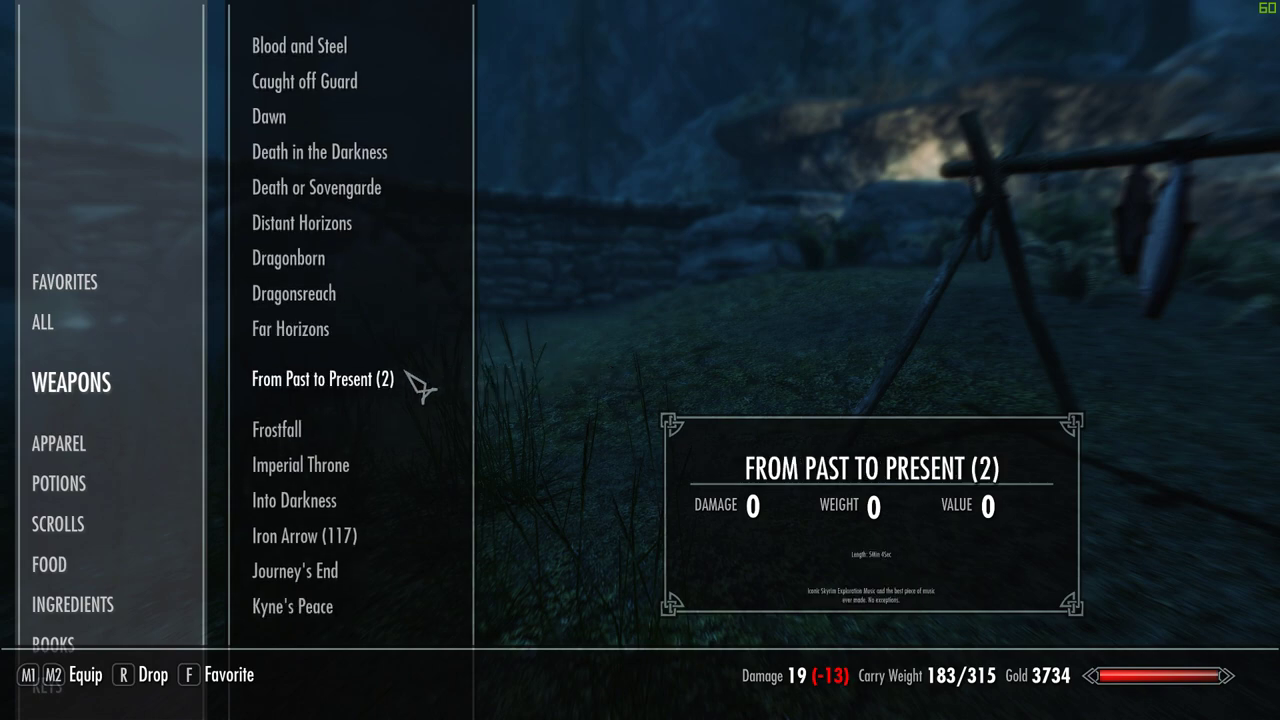
pyautogui.click(350, 393)
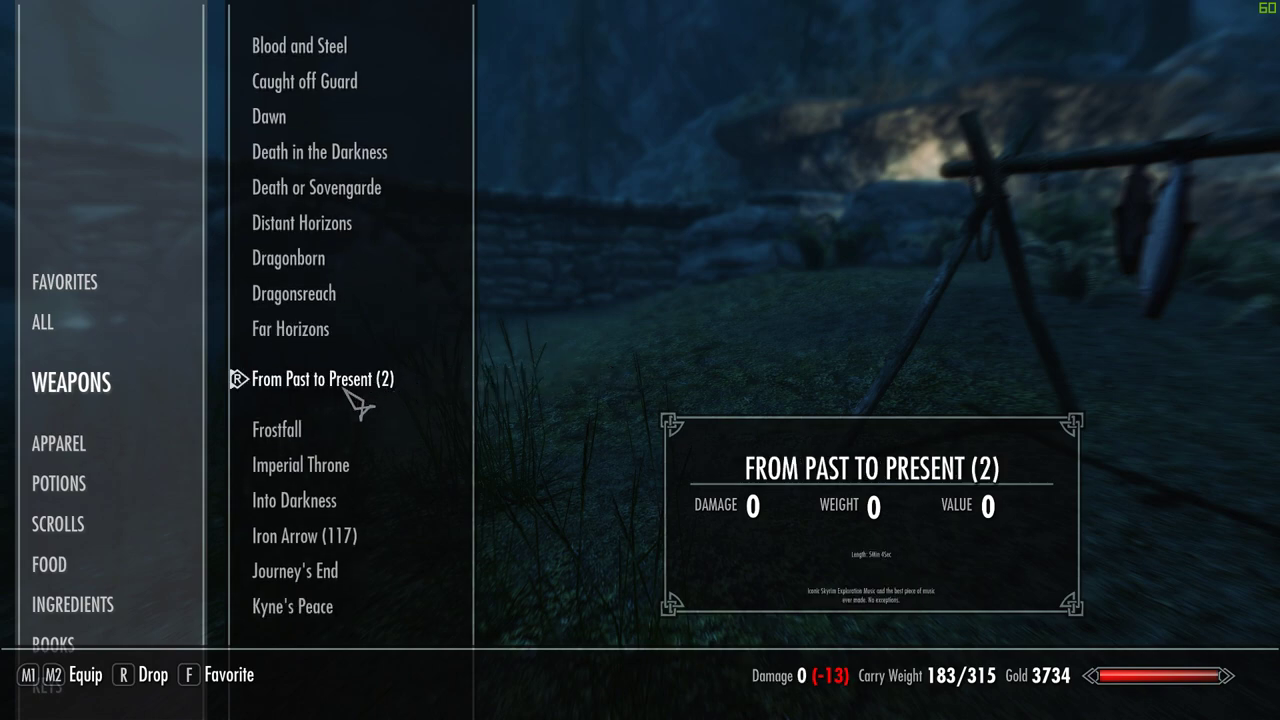
pyautogui.click(373, 404)
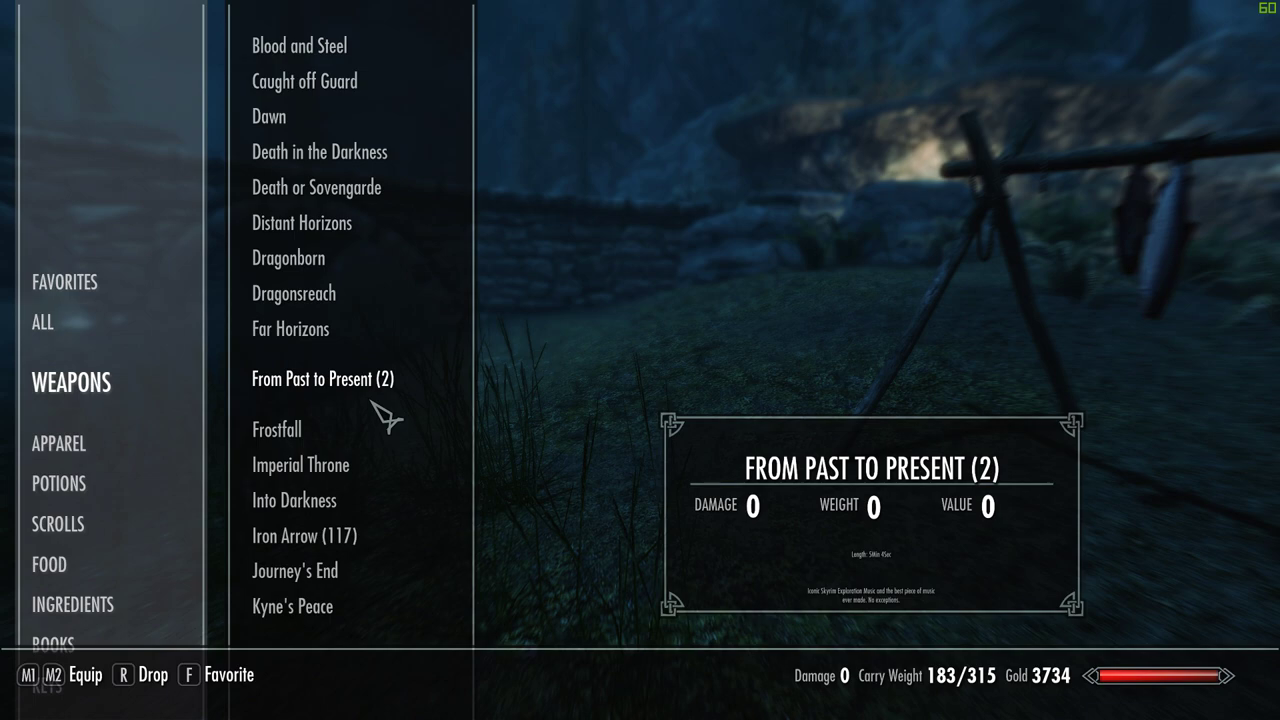
# Close the inventory and reopen it on the Weapons track list.
pyautogui.press('Tab')
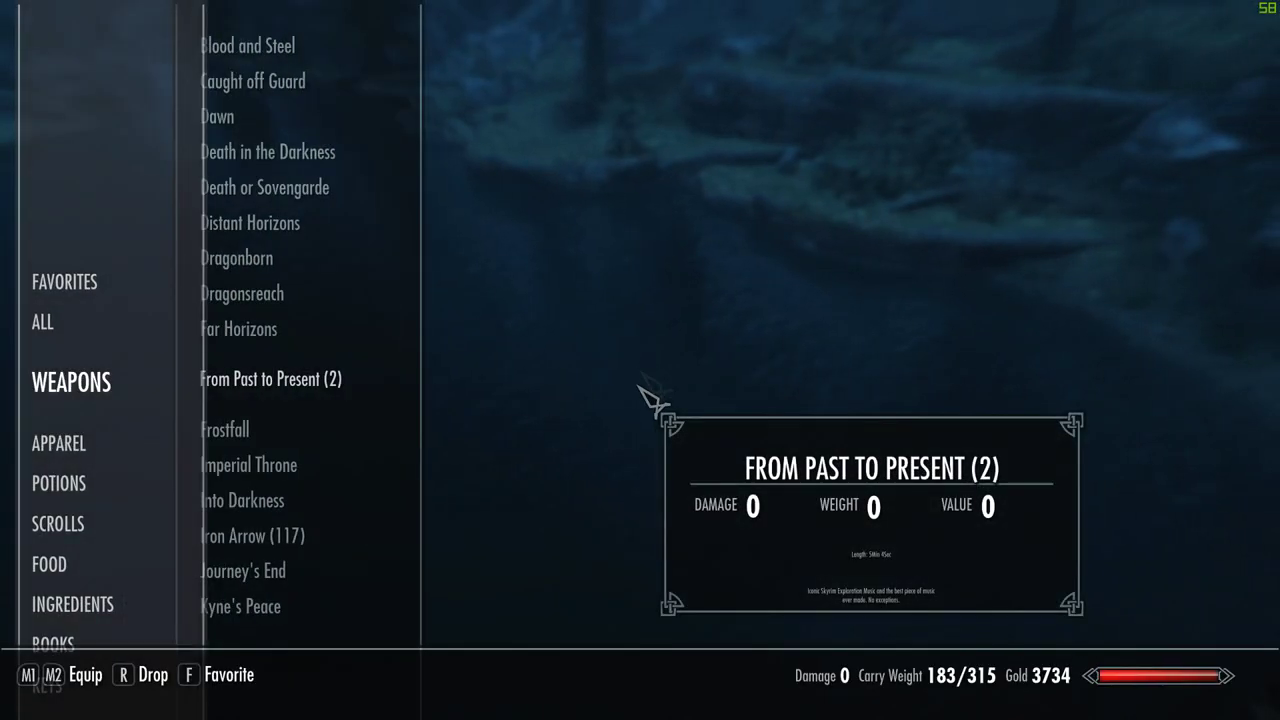
pyautogui.press('Down')
pyautogui.press('Down')
# Step up through the music track items in the Weapons list.
pyautogui.press('Up')
pyautogui.press('Up')
pyautogui.press('Up')
pyautogui.press('Up')
pyautogui.press('Up')
pyautogui.press('Up')
pyautogui.press('Up')
pyautogui.press('Up')
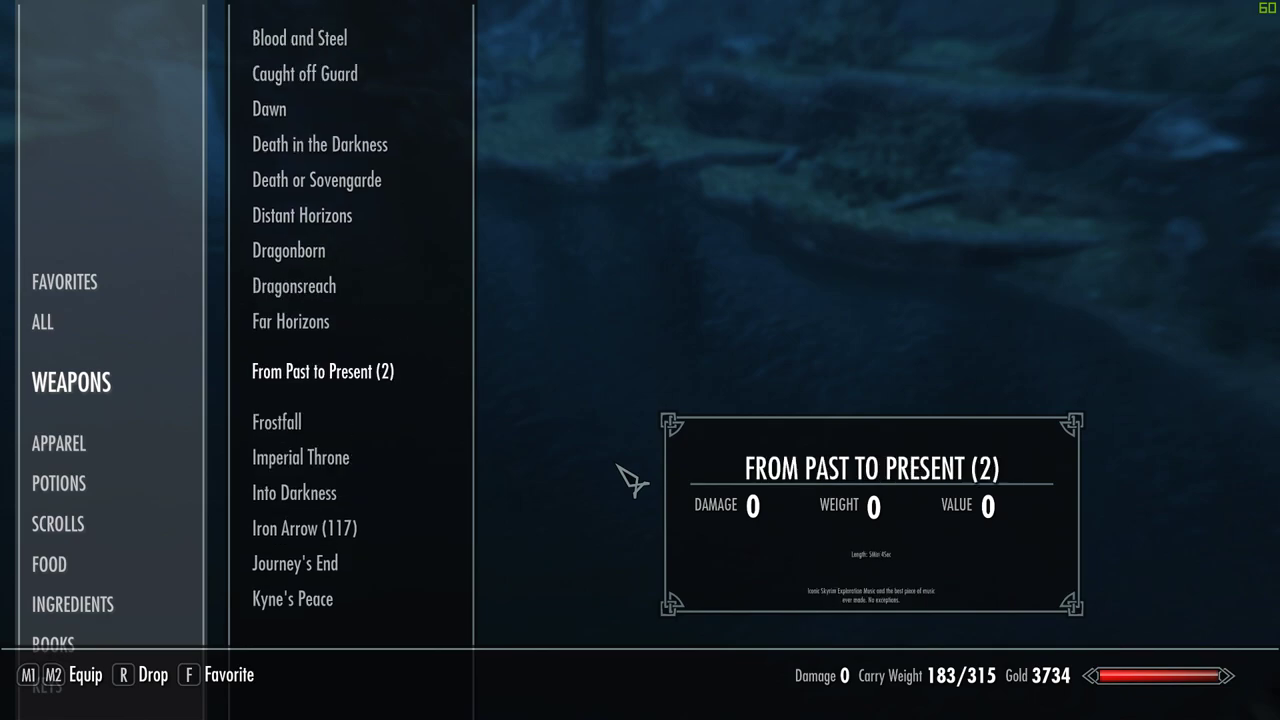
pyautogui.press('Up')
pyautogui.press('Up')
pyautogui.press('Up')
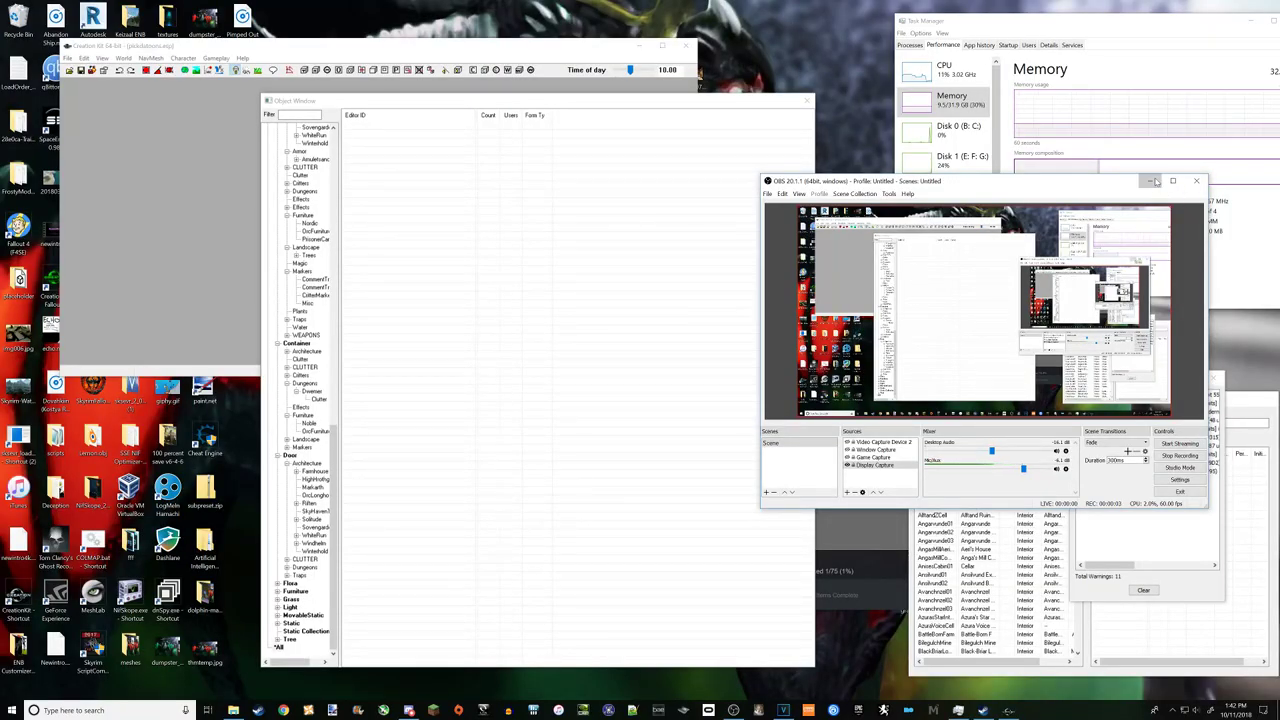
# Filter the Object Window by 00000, browse the WEAP and SNDR results, and select 00000000trackDUPLICATE001.
pyautogui.click(1151, 182)
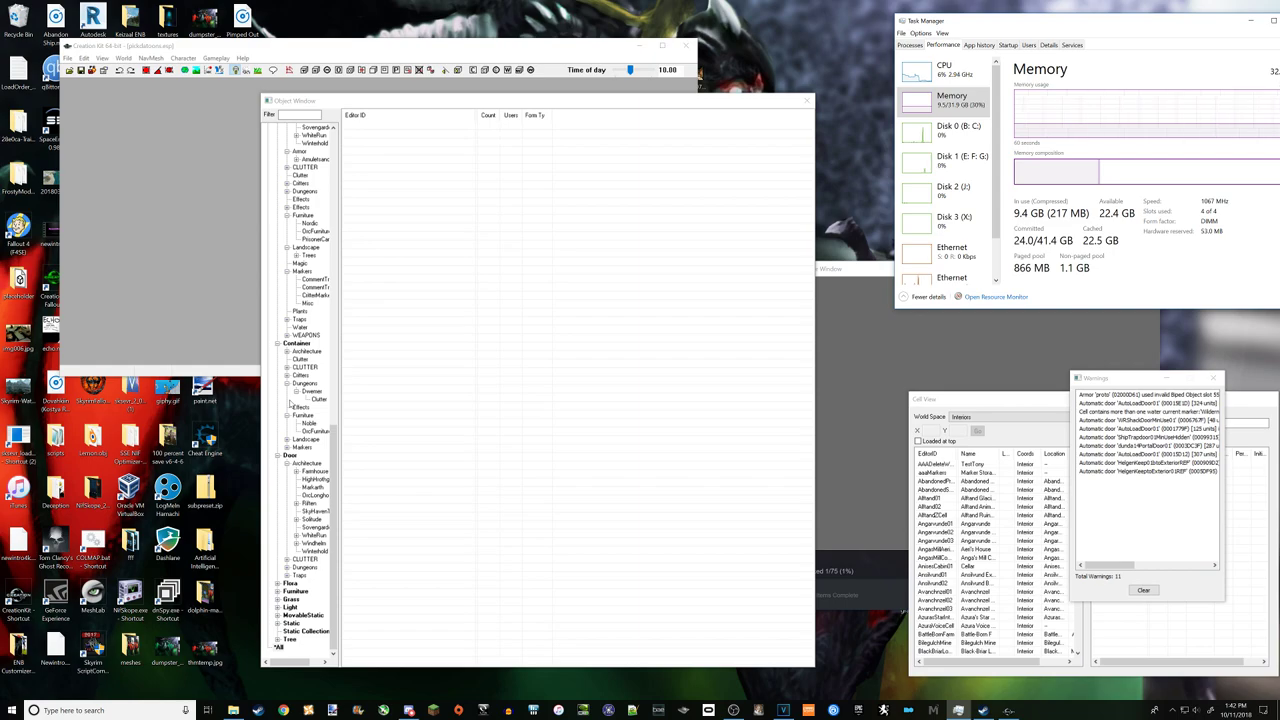
pyautogui.scroll(15, 290, 403)
pyautogui.click(281, 114)
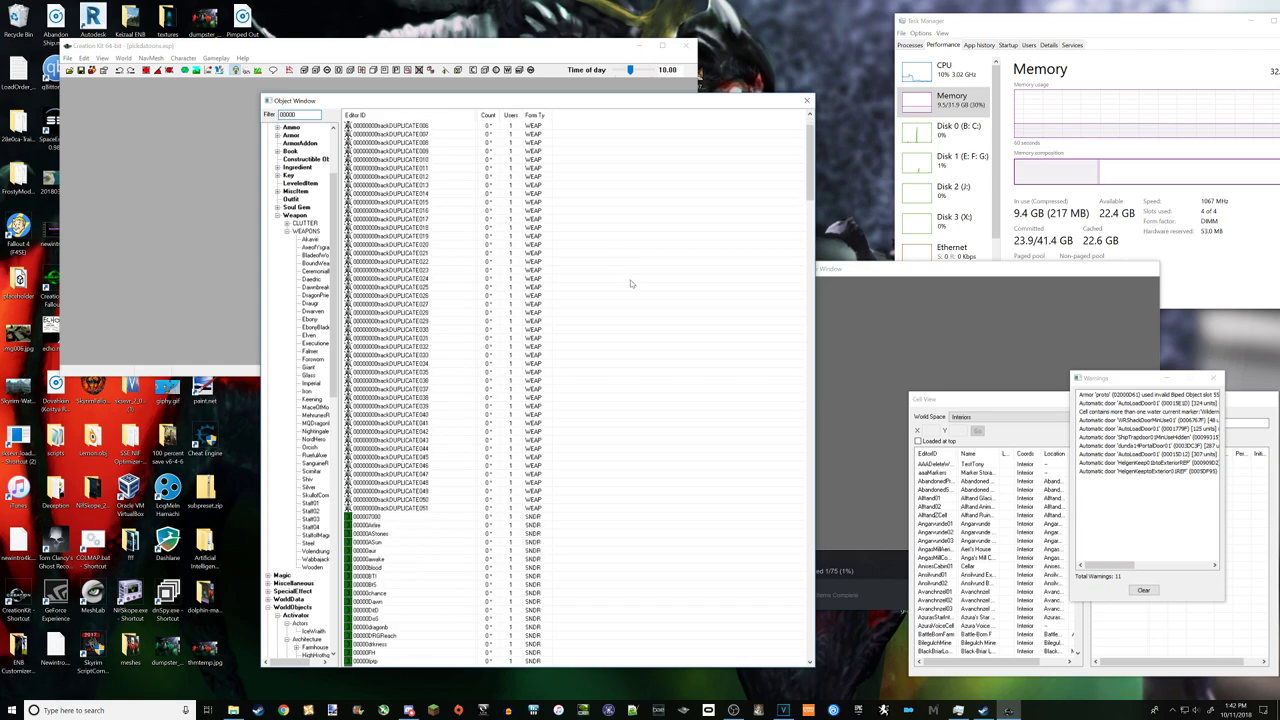
pyautogui.scroll(-10, 630, 284)
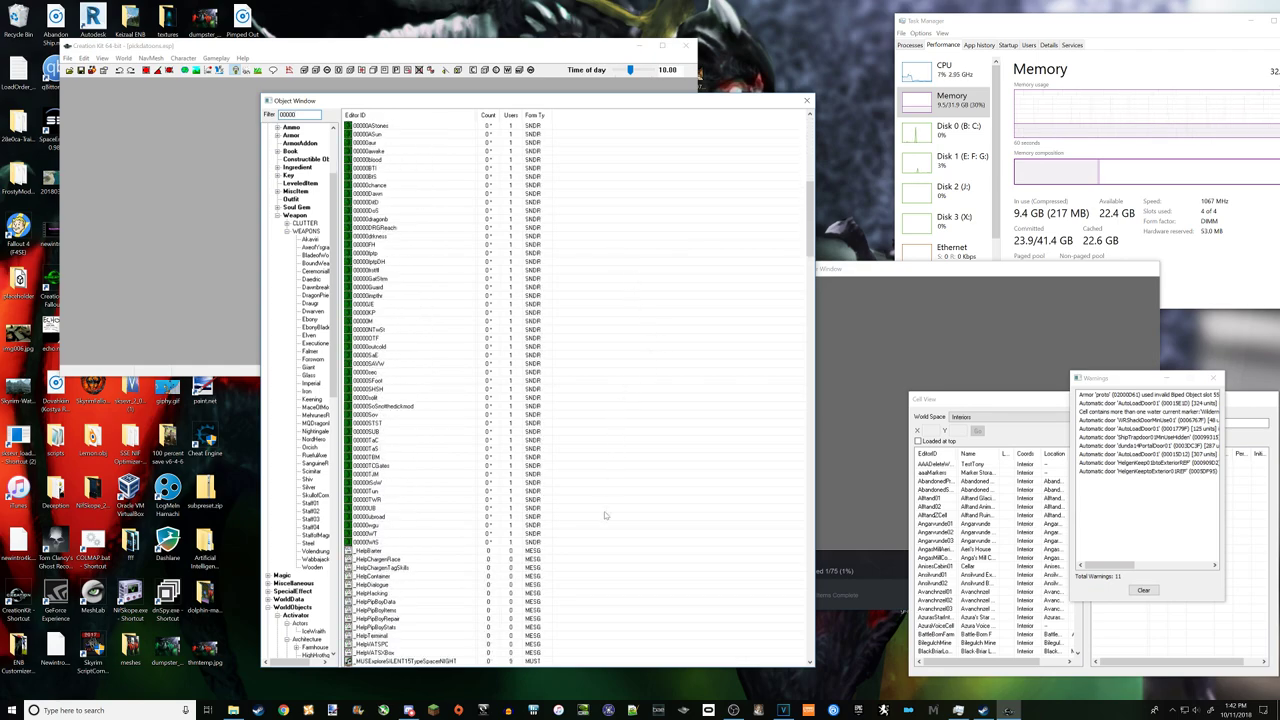
pyautogui.scroll(2, 409, 539)
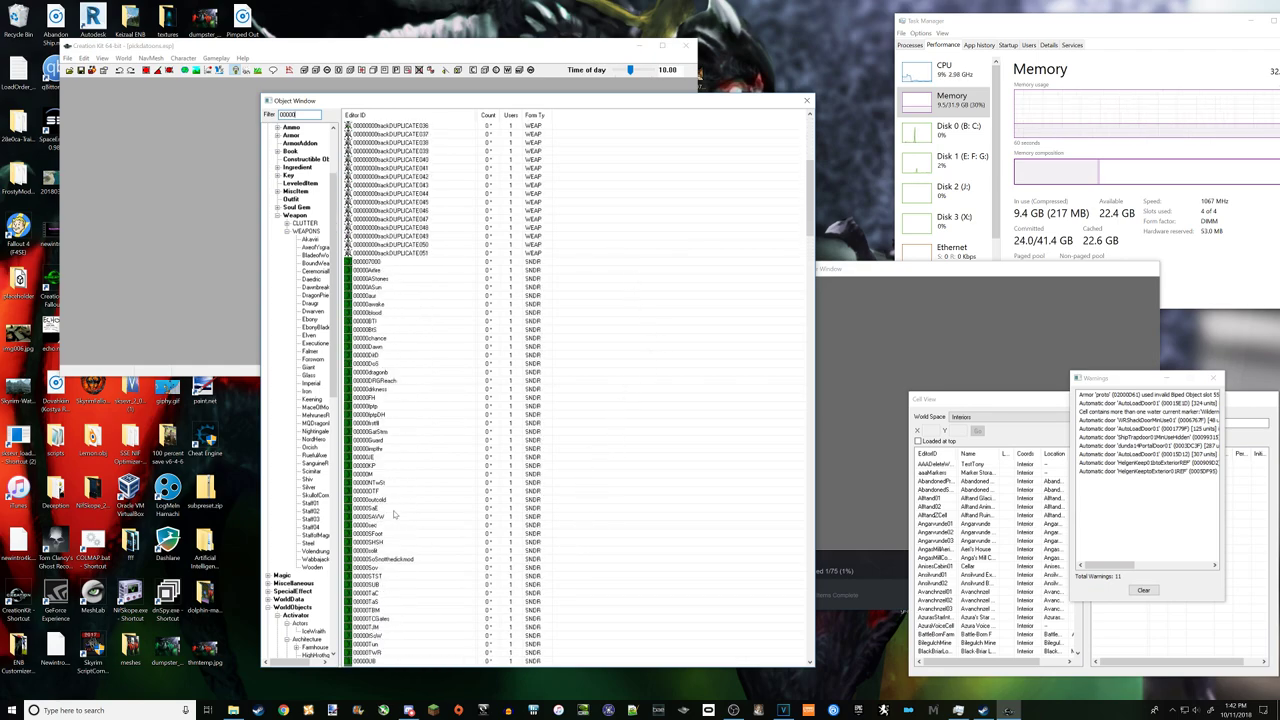
pyautogui.scroll(15, 390, 600)
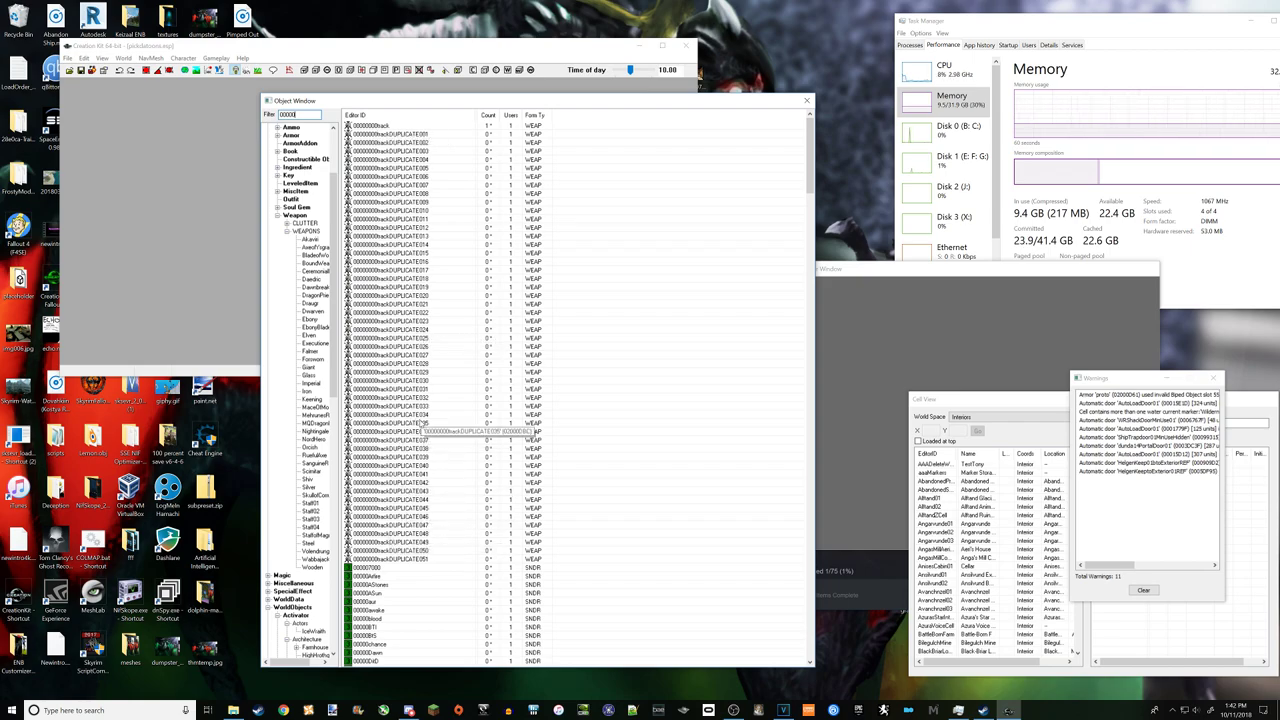
pyautogui.scroll(-14, 420, 425)
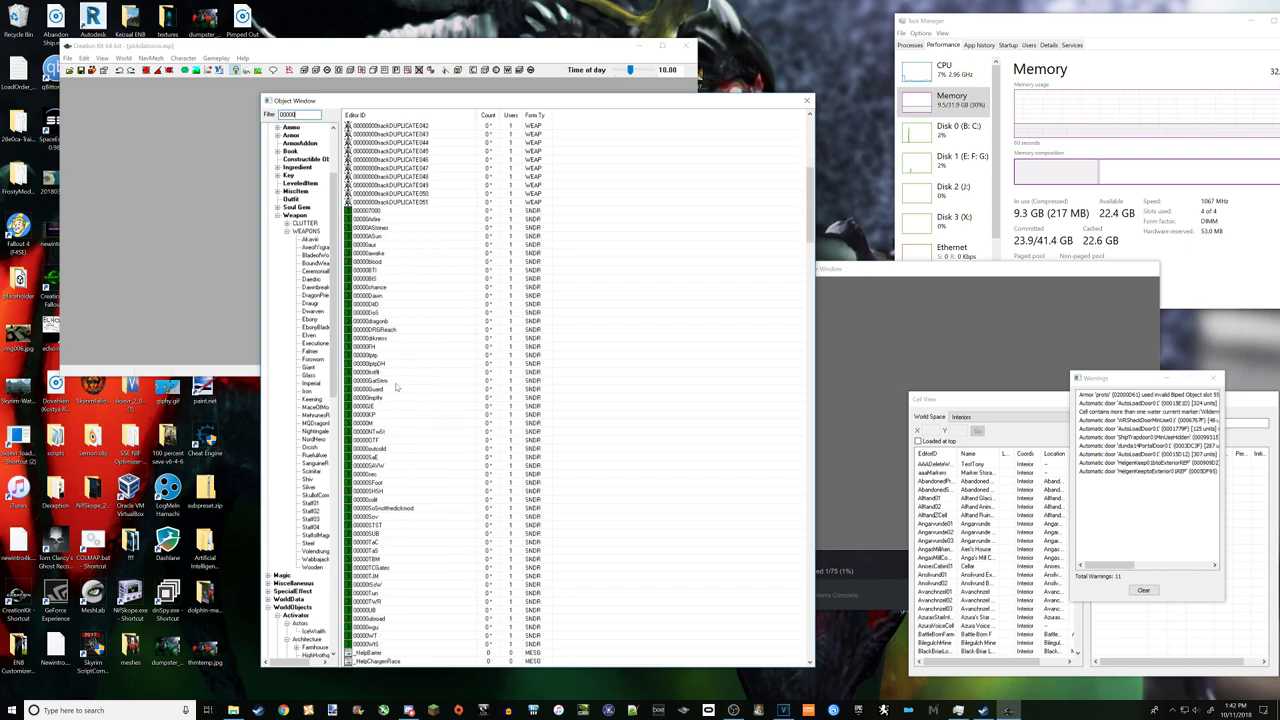
pyautogui.scroll(-4, 396, 387)
pyautogui.scroll(18, 381, 457)
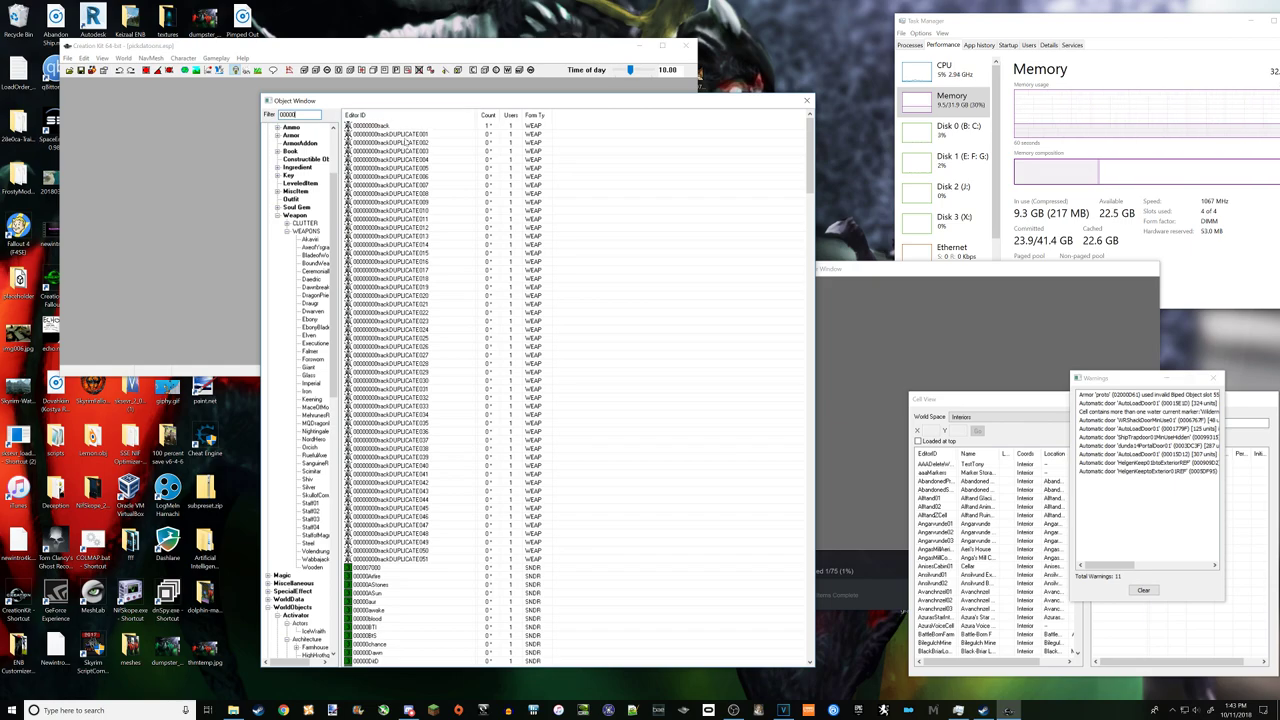
pyautogui.click(410, 133)
pyautogui.press('Delete')
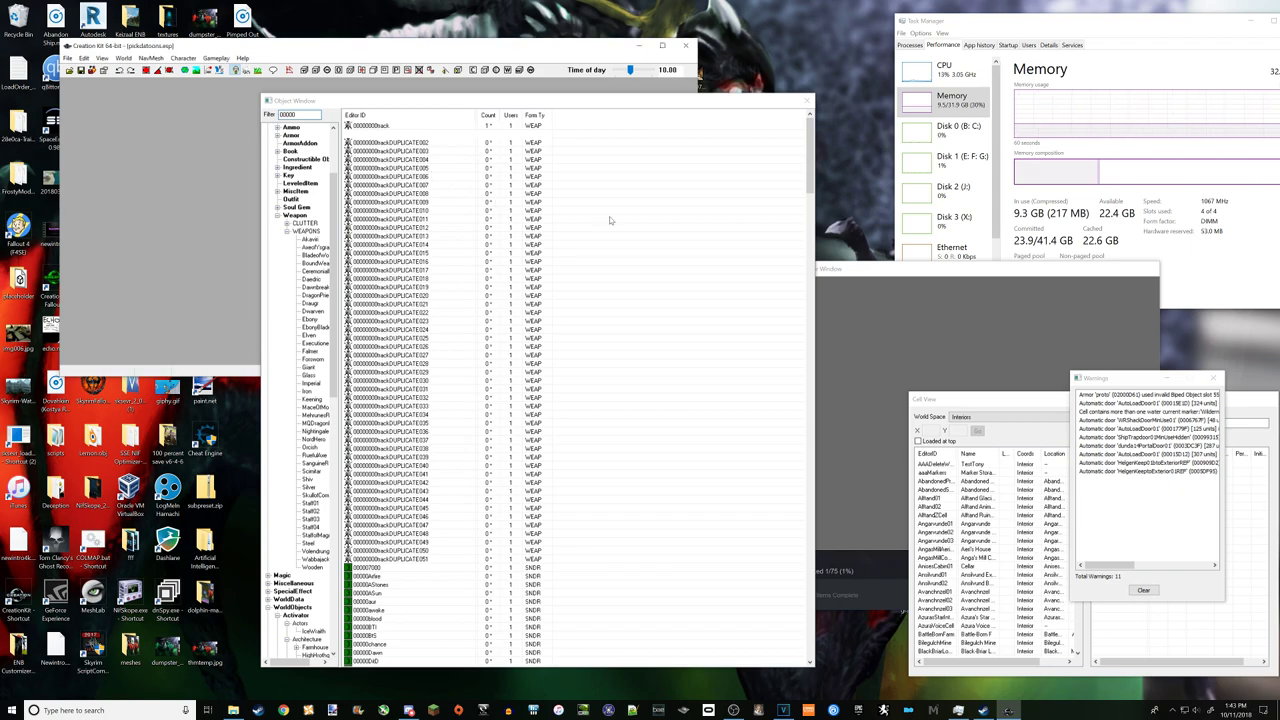
# Open the Dragonborn weapon record 00000000trackDUPLICATE001 on its Art and Sound settings.
pyautogui.press('Return')
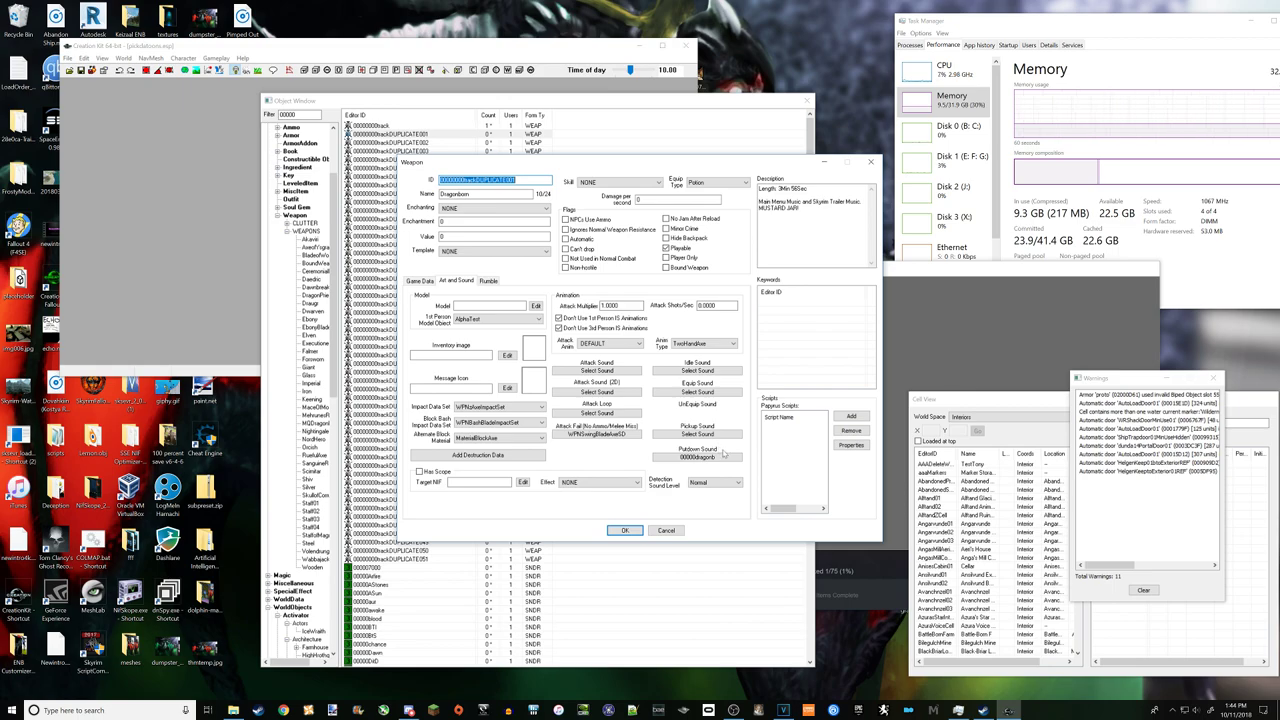
# Open the Putdown Sound form list without choosing, then close the Dragonborn record unsaved.
pyautogui.click(728, 459)
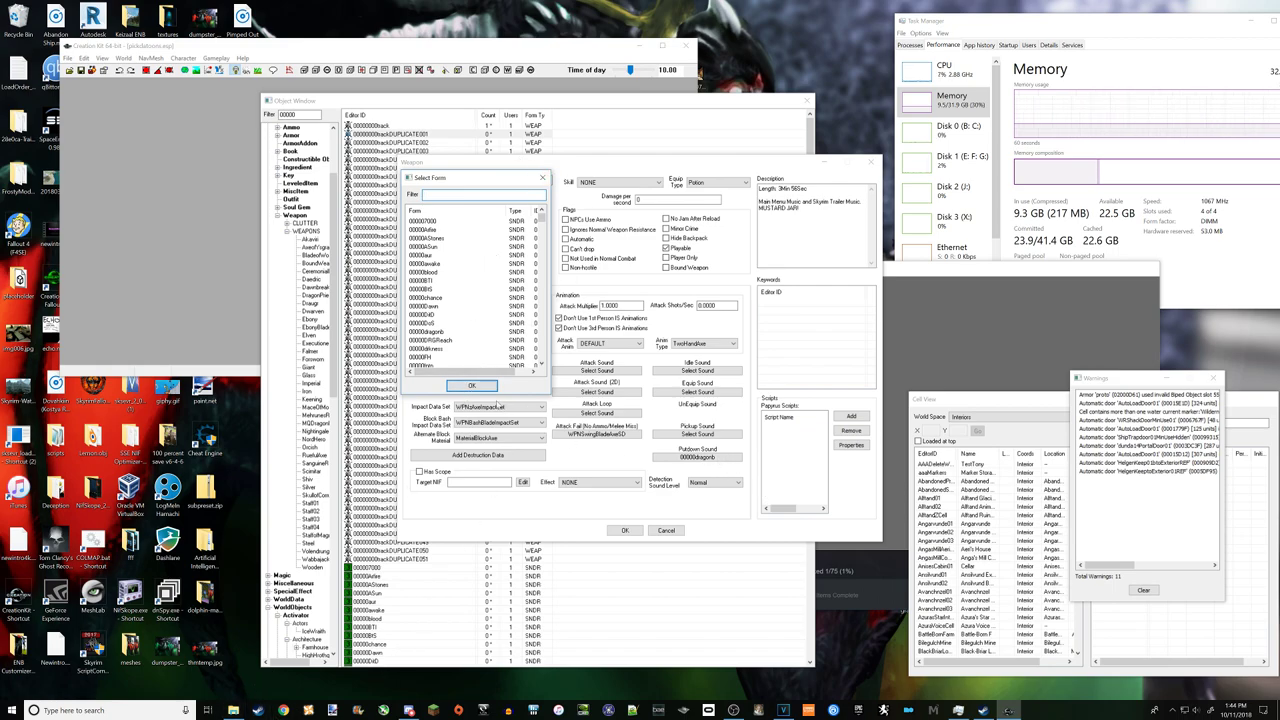
pyautogui.press('Escape')
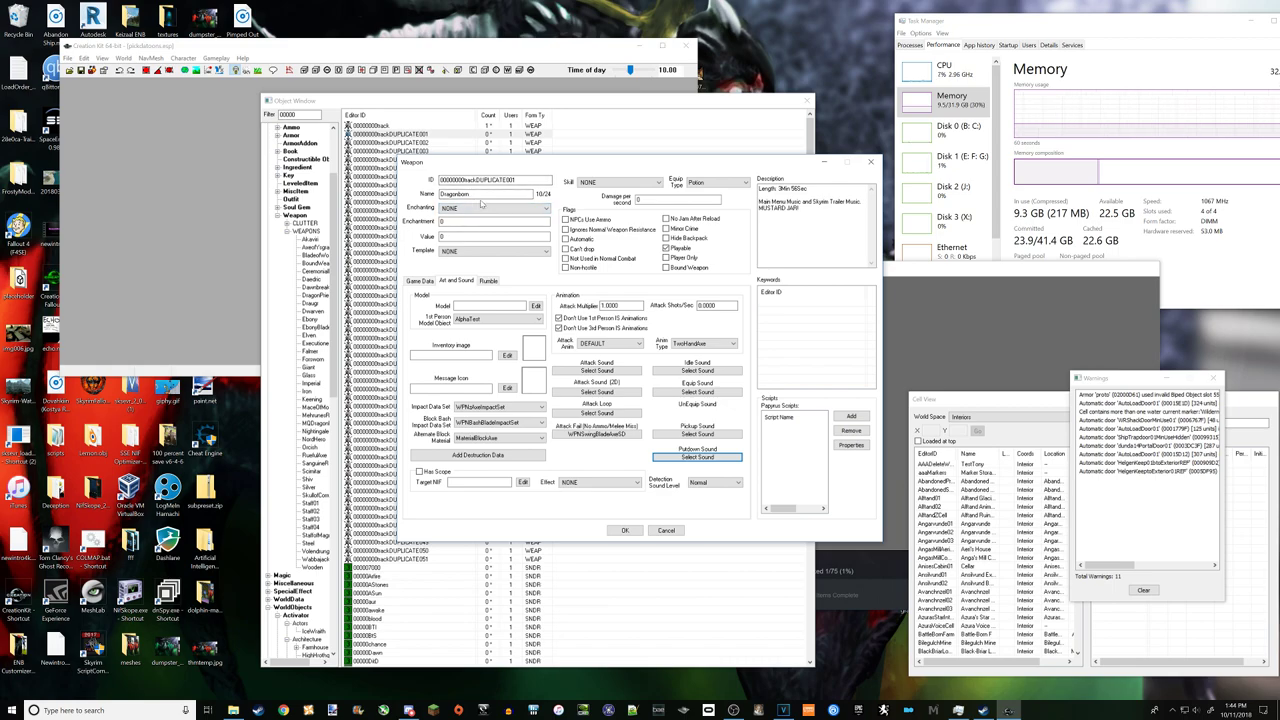
pyautogui.click(666, 530)
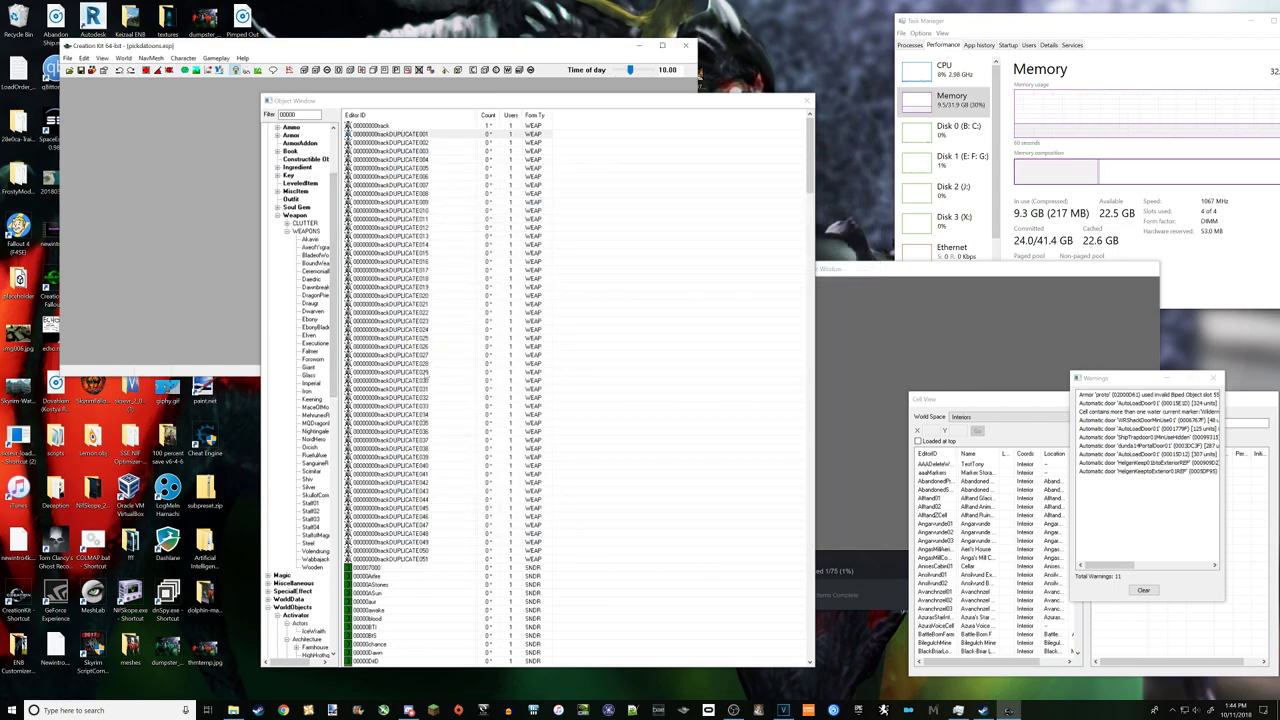
# Open the 00000dragonb sound descriptor and browse to add a track from its sound file list.
pyautogui.scroll(-1, 342, 261)
pyautogui.scroll(-15, 408, 519)
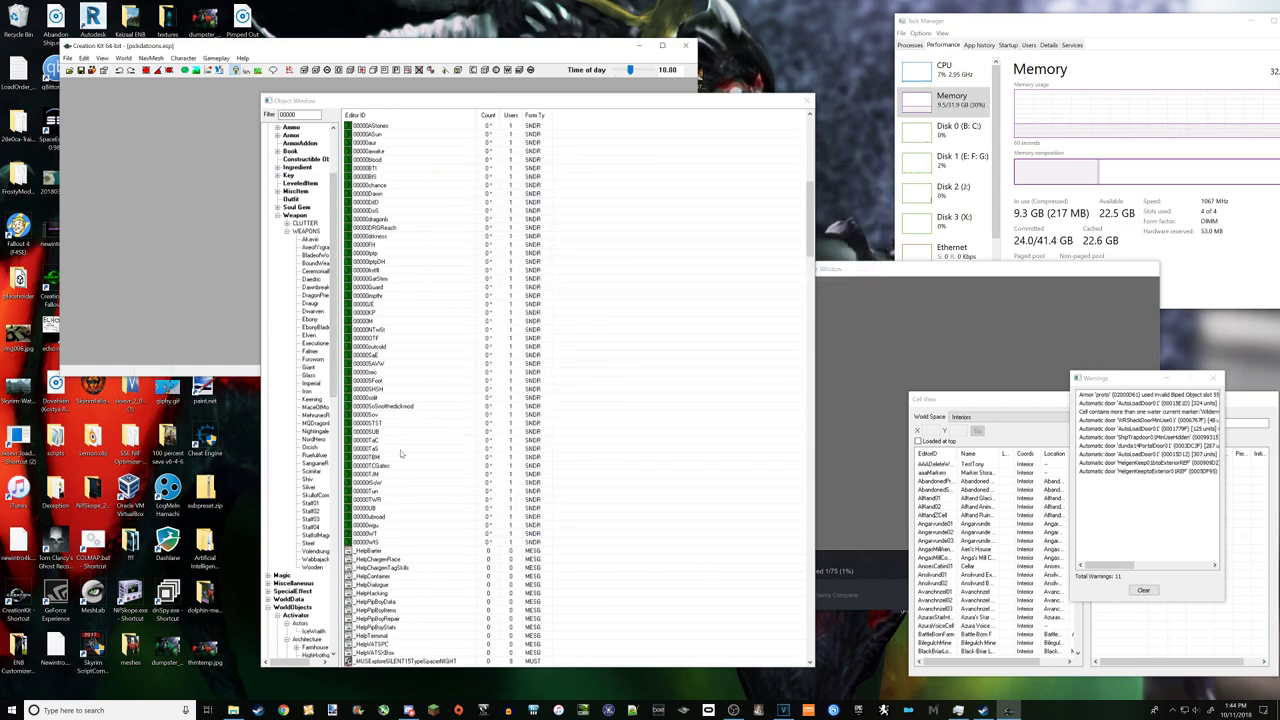
pyautogui.scroll(2, 410, 370)
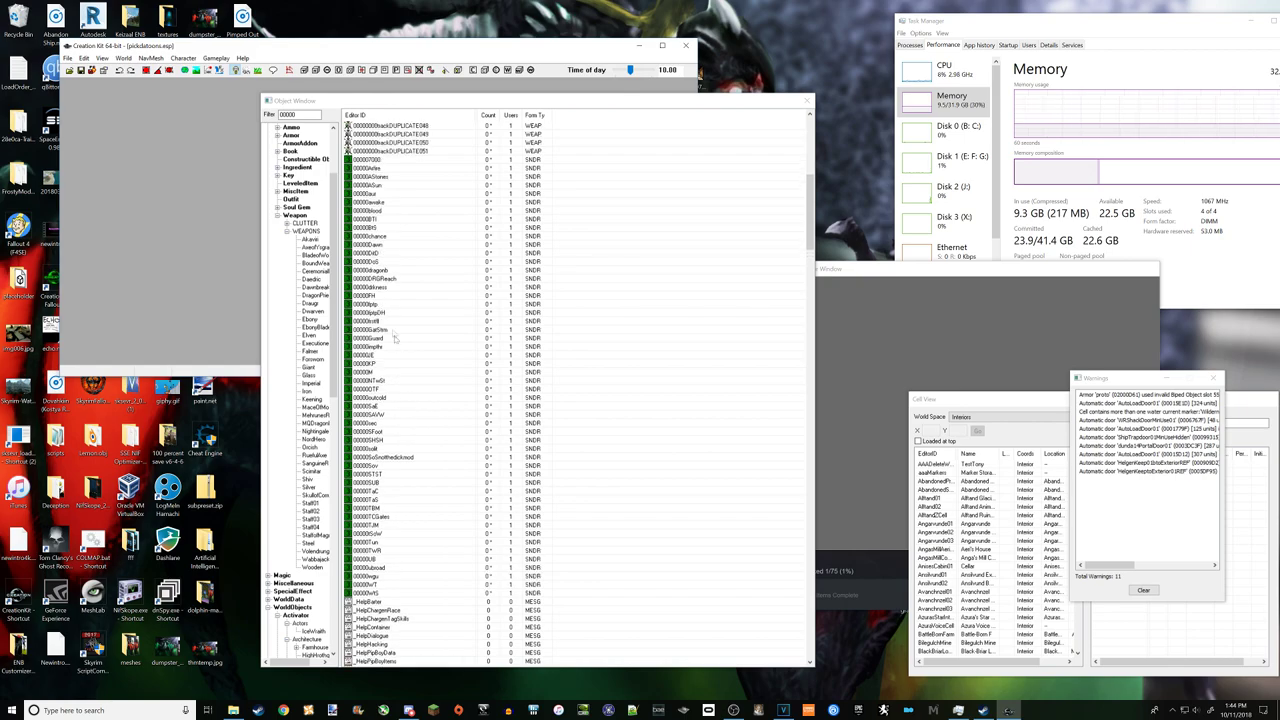
pyautogui.doubleClick(391, 272)
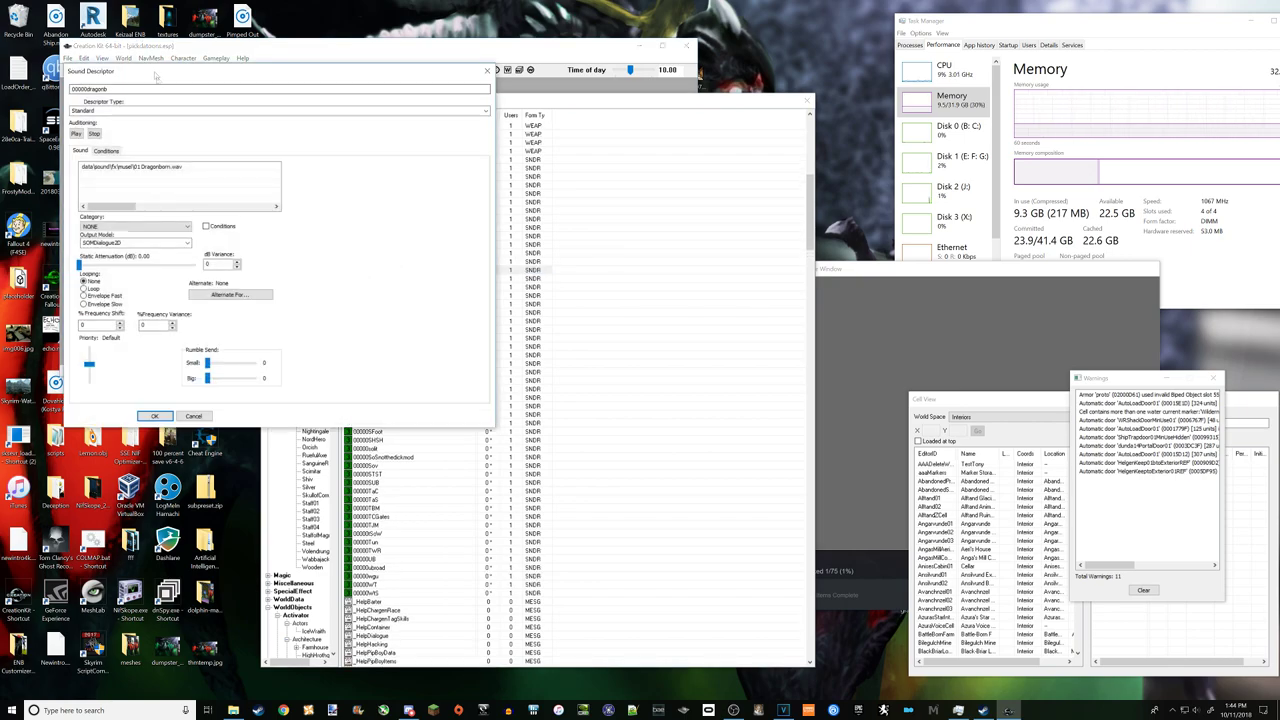
pyautogui.moveTo(172, 72); pyautogui.dragTo(488, 108)
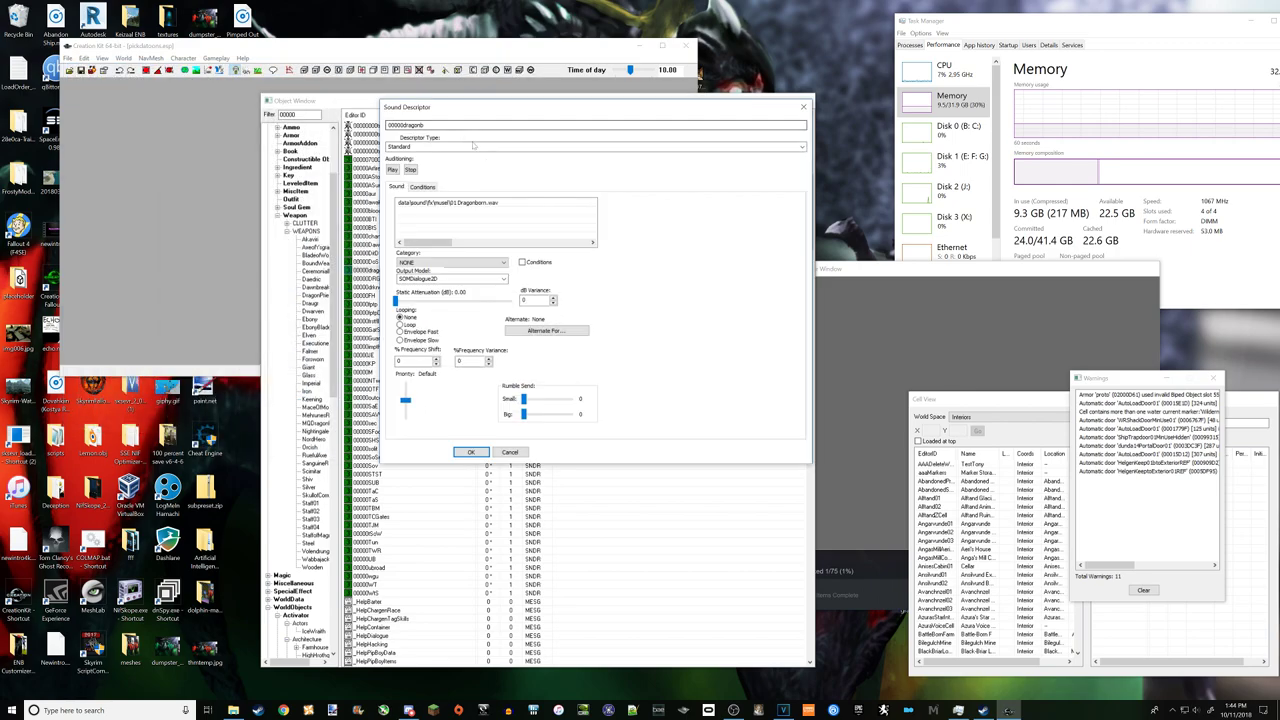
pyautogui.rightClick(447, 223)
pyautogui.click(468, 230)
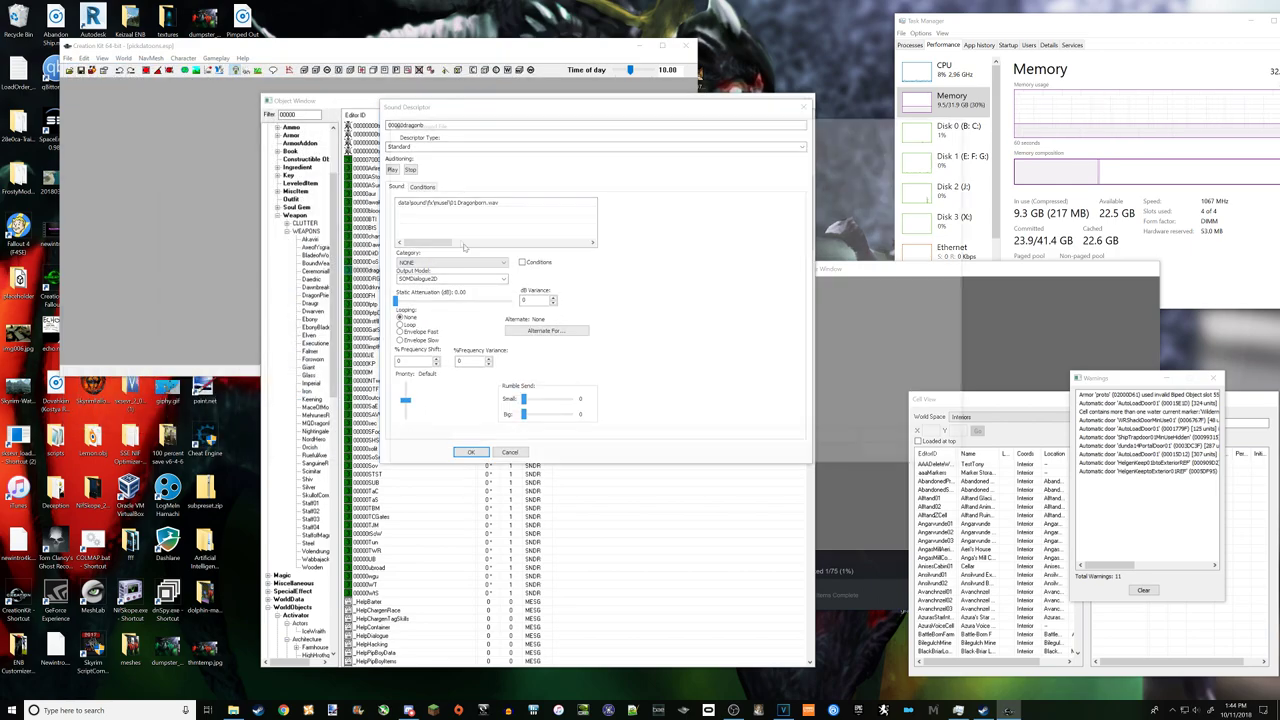
# Add musel\01 Dragonborn.wav to the 00000dragonb descriptor's sound file list.
pyautogui.doubleClick(520, 279)
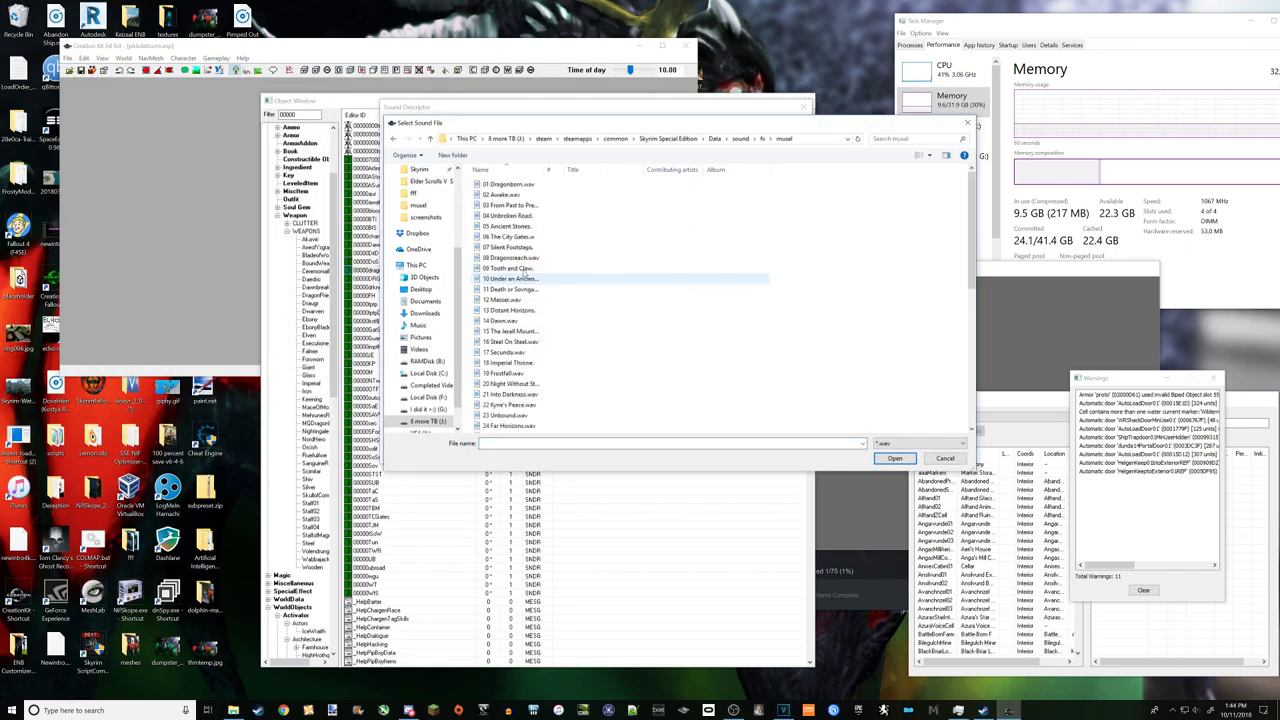
pyautogui.doubleClick(510, 184)
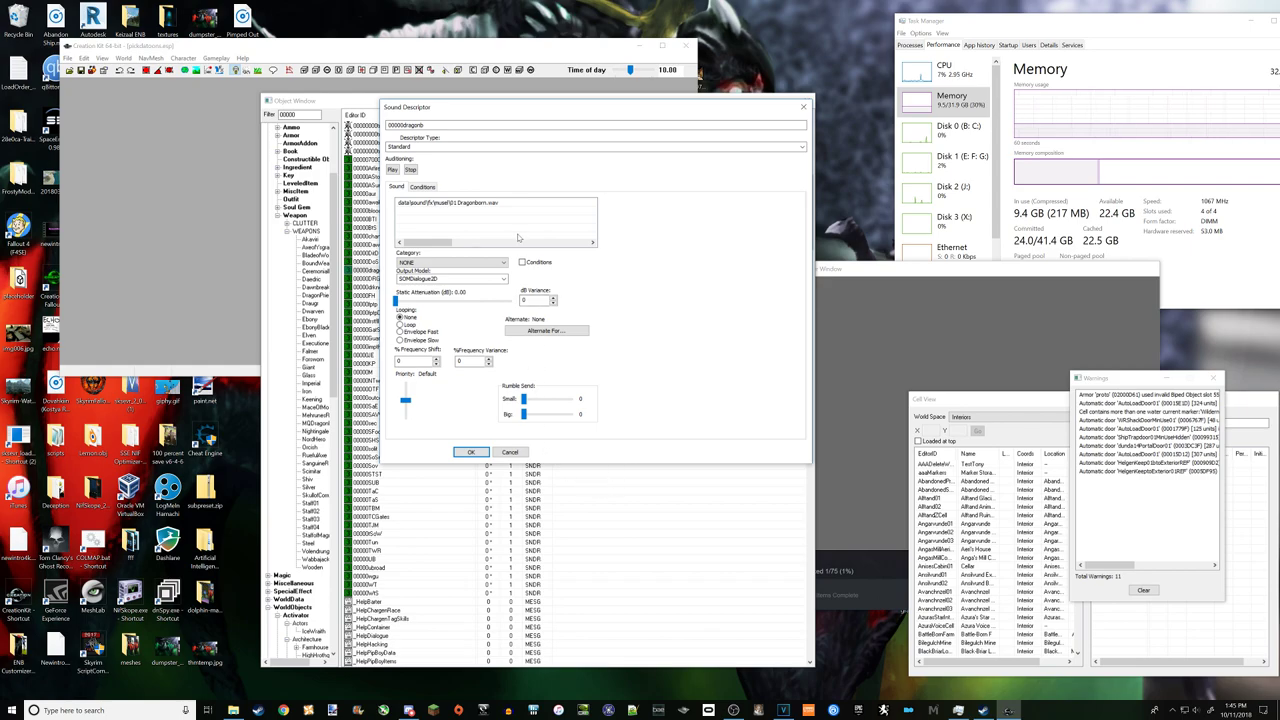
pyautogui.rightClick(480, 230)
pyautogui.click(505, 236)
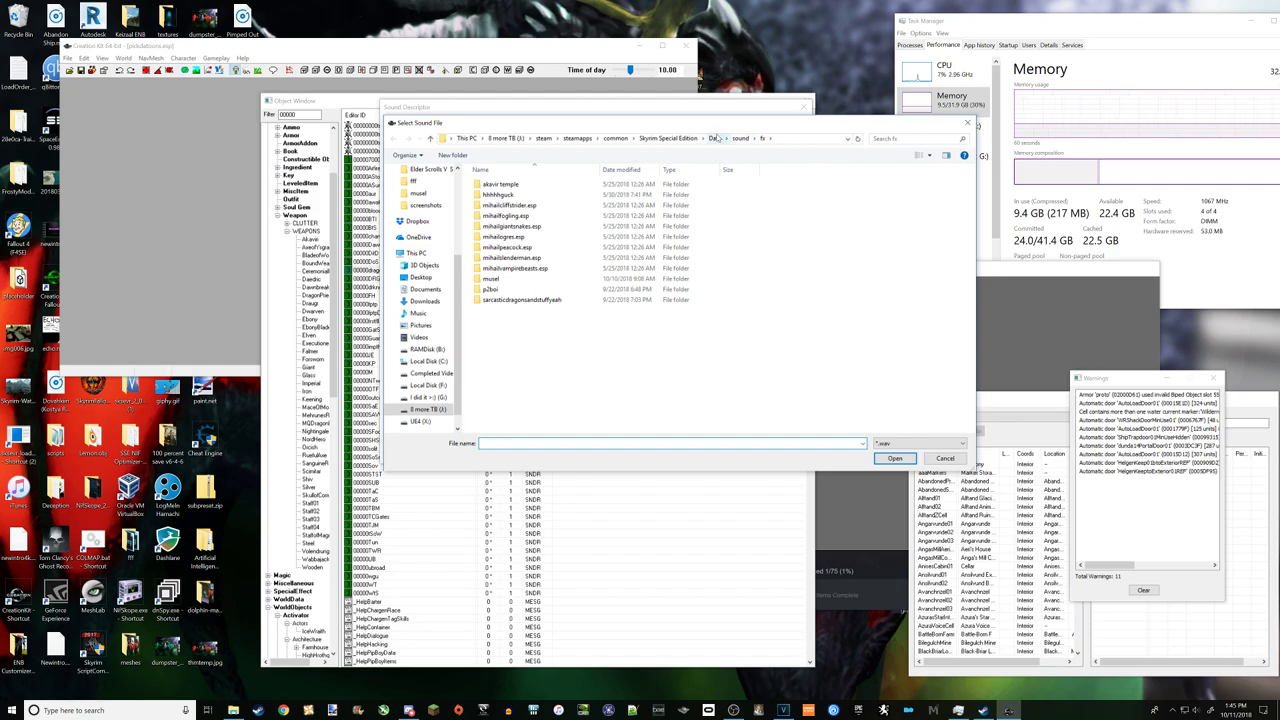
pyautogui.click(715, 138)
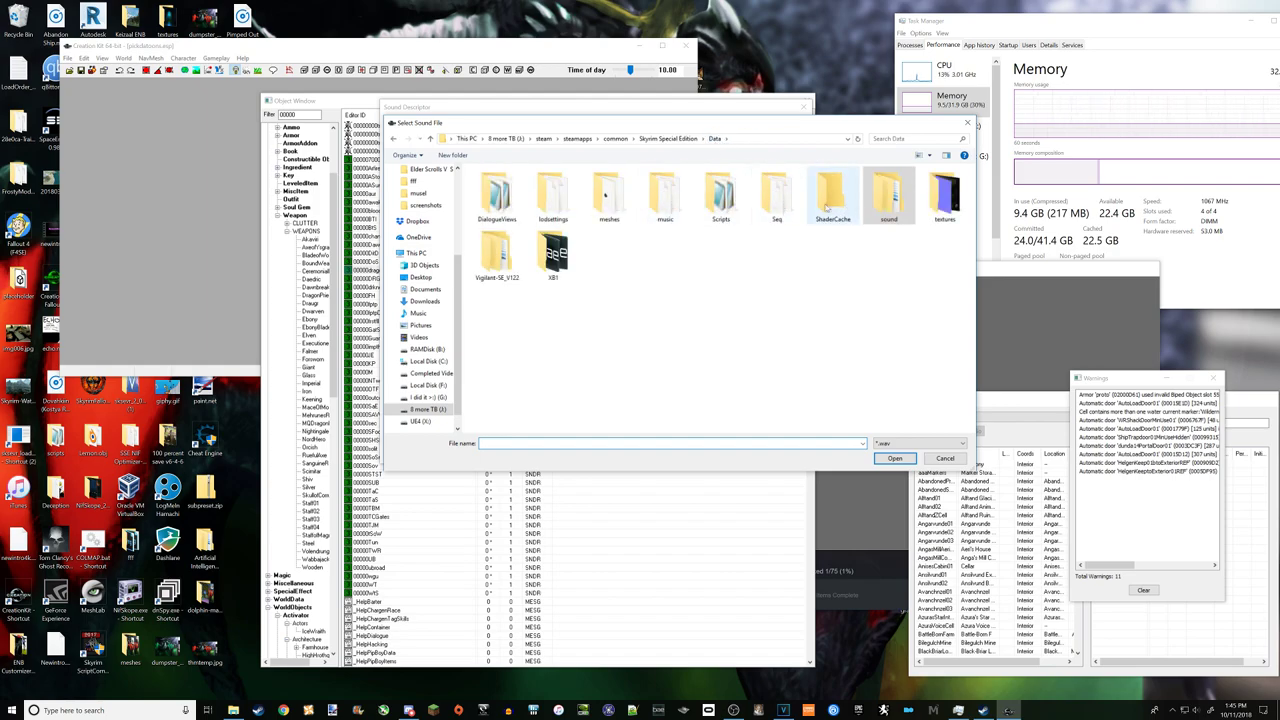
pyautogui.doubleClick(888, 197)
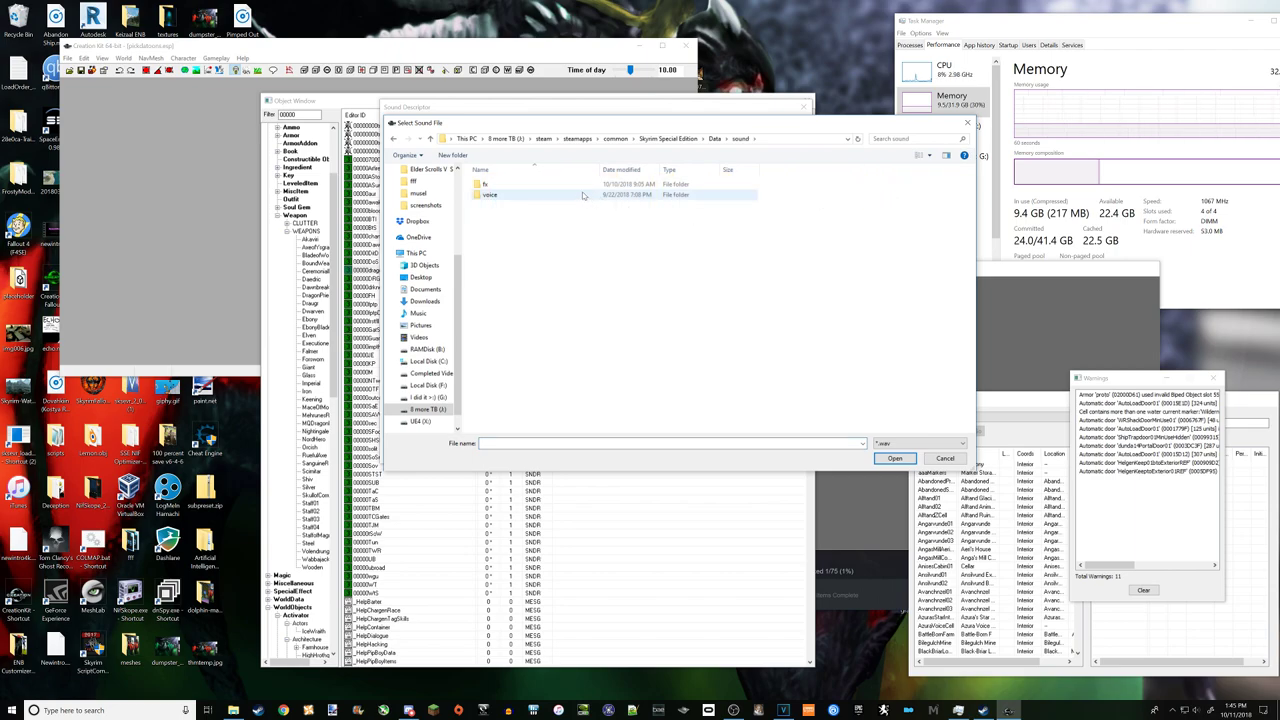
pyautogui.press('BackSpace')
pyautogui.doubleClick(665, 196)
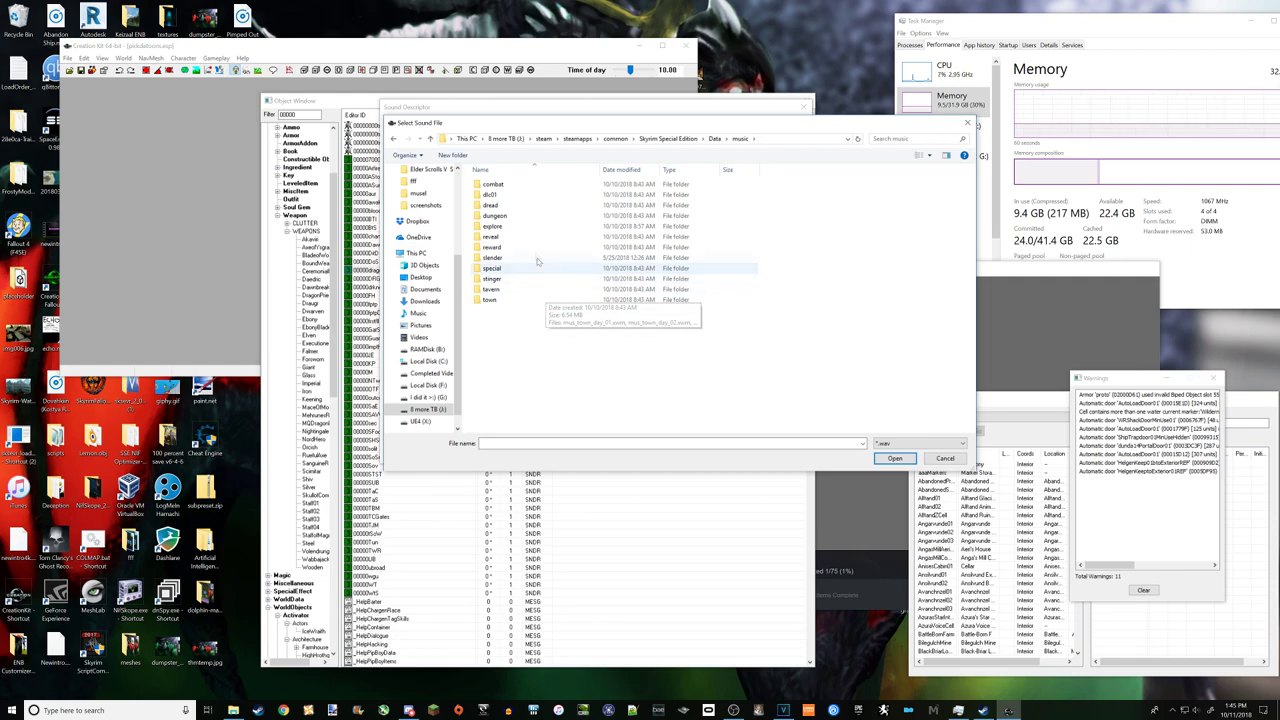
pyautogui.doubleClick(522, 229)
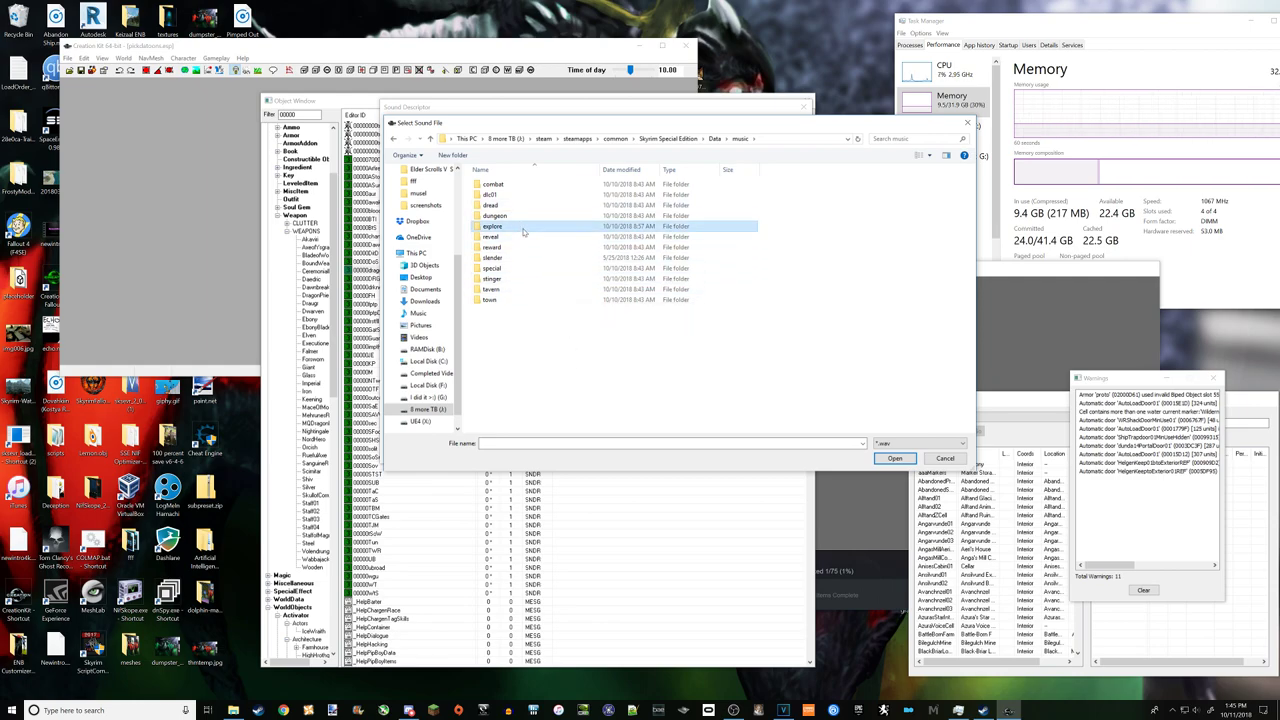
pyautogui.click(540, 258)
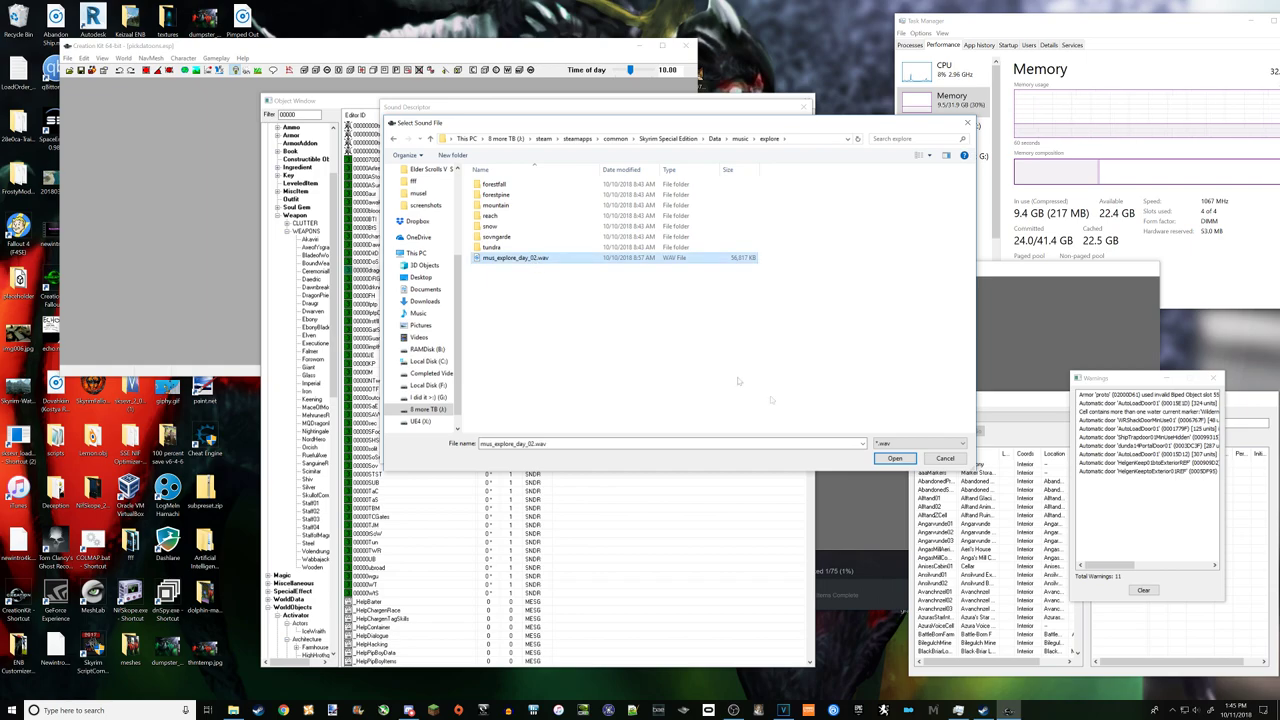
pyautogui.click(894, 458)
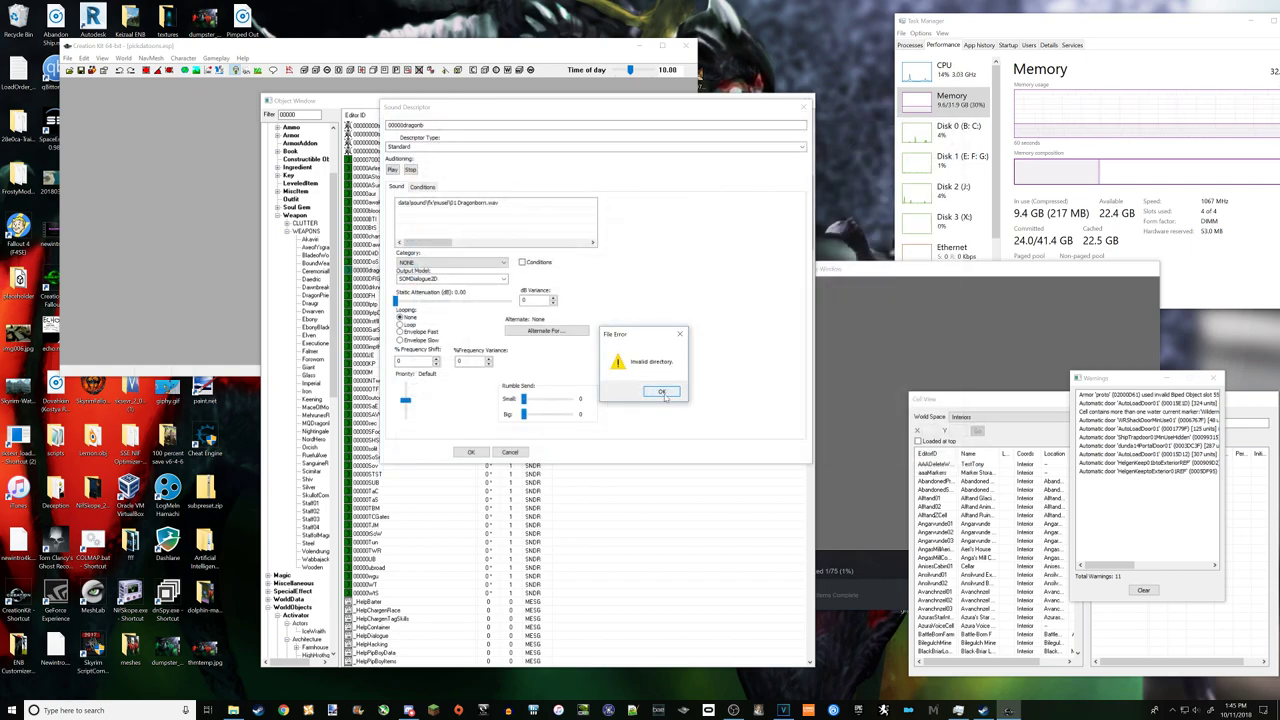
pyautogui.click(661, 393)
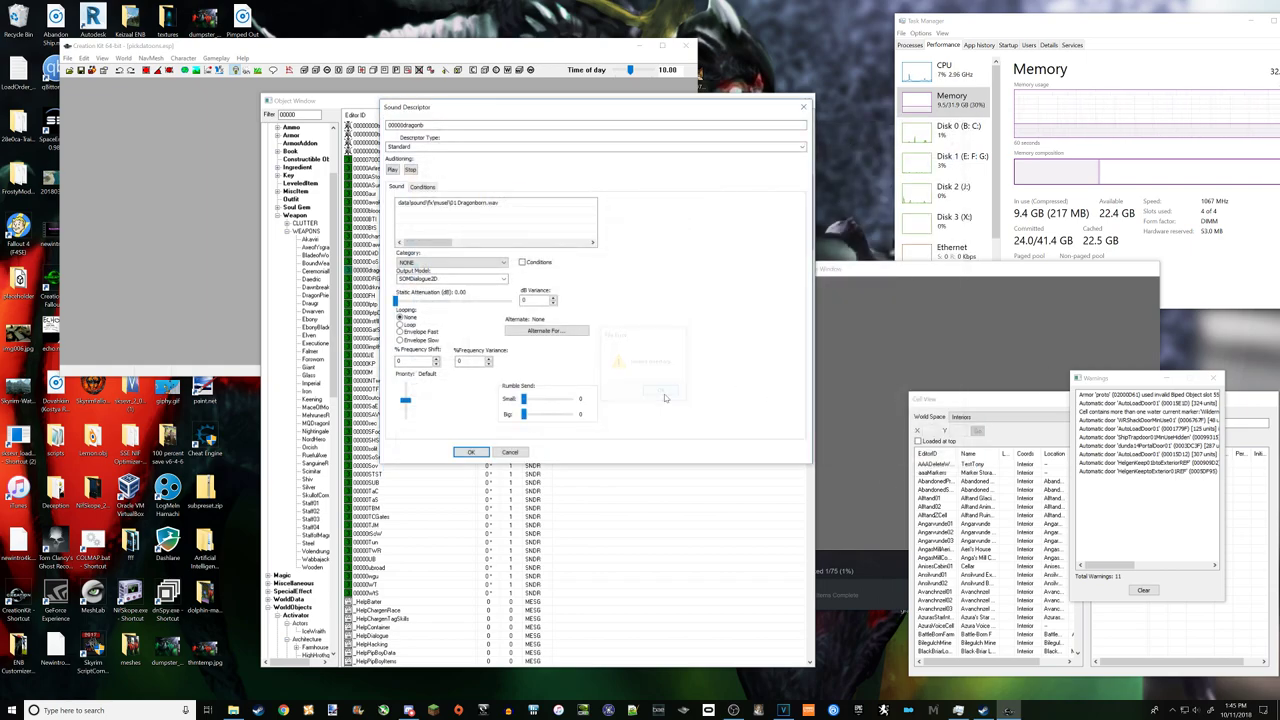
pyautogui.rightClick(489, 232)
pyautogui.click(505, 245)
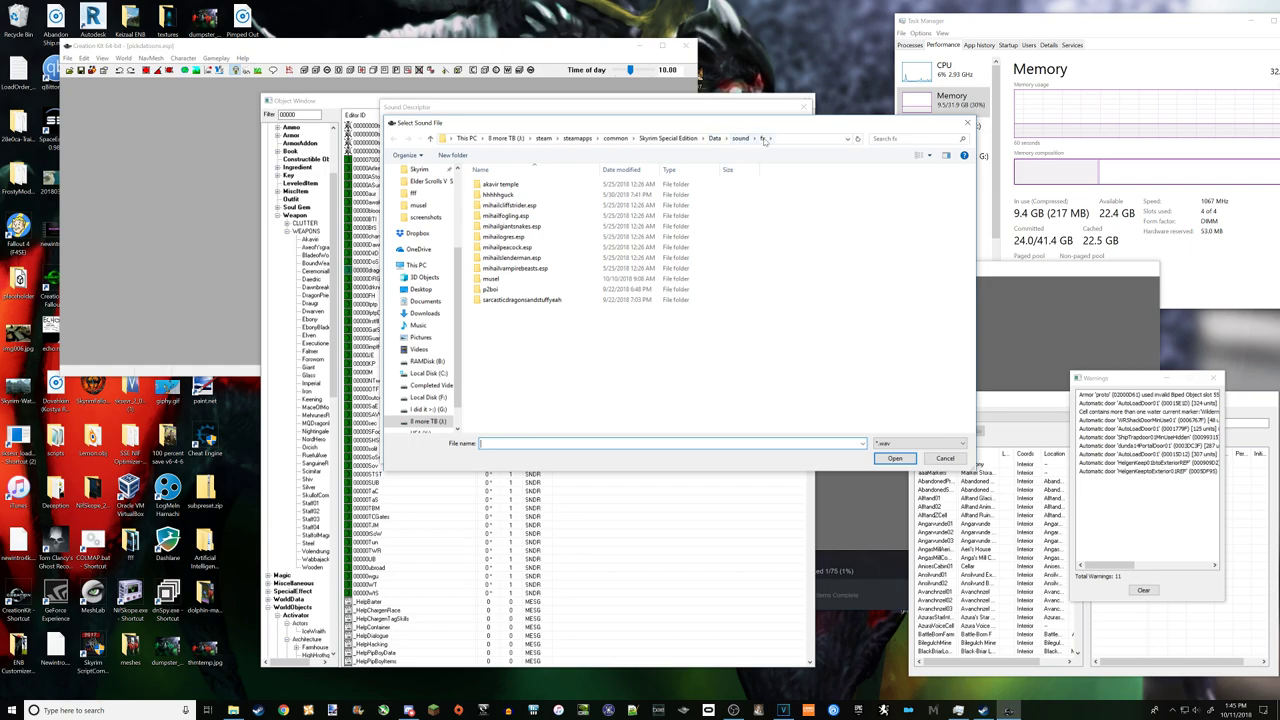
pyautogui.doubleClick(507, 277)
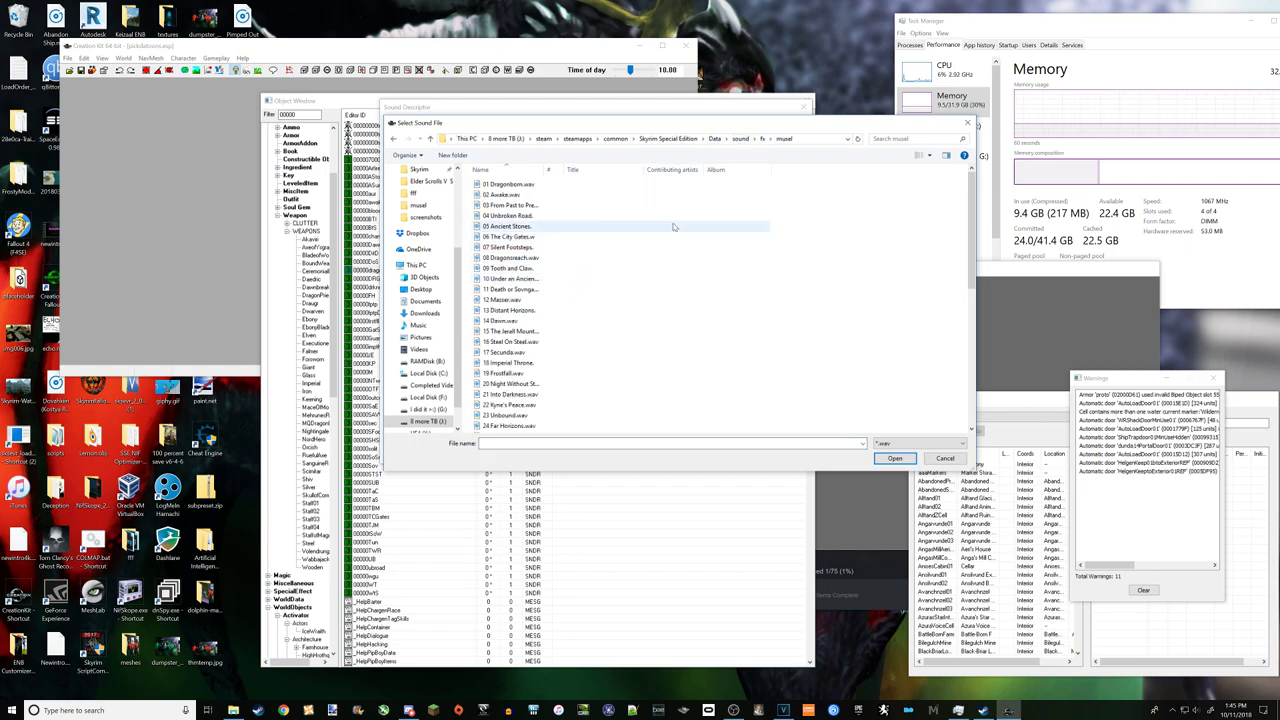
pyautogui.hotkey('alt', 'Left')
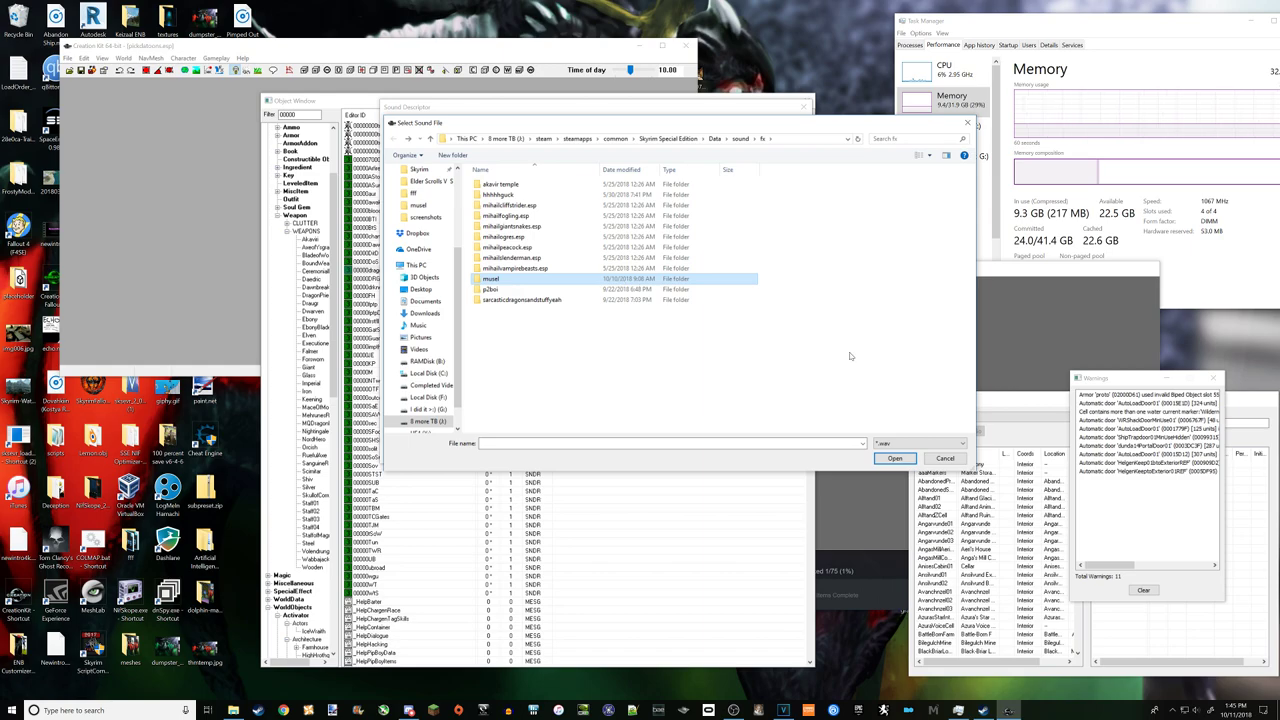
pyautogui.click(945, 458)
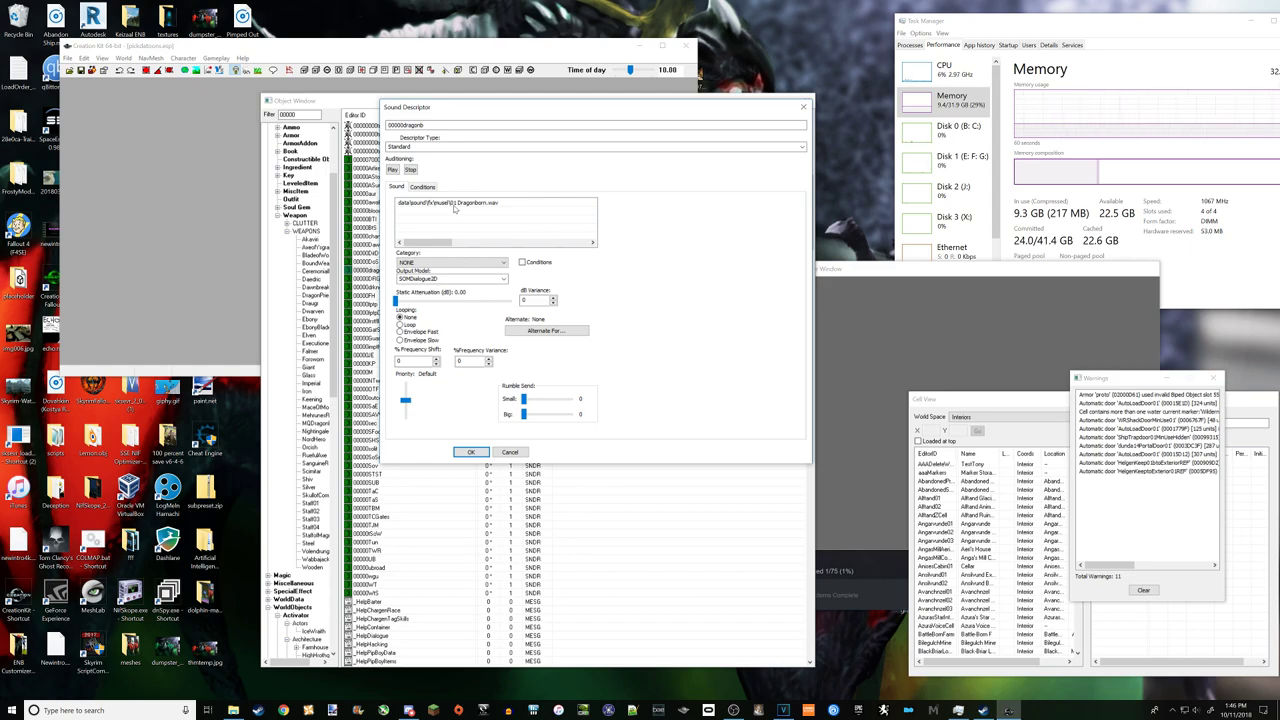
# Accept the 00000dragonb Sound Descriptor with OK.
pyautogui.click(478, 451)
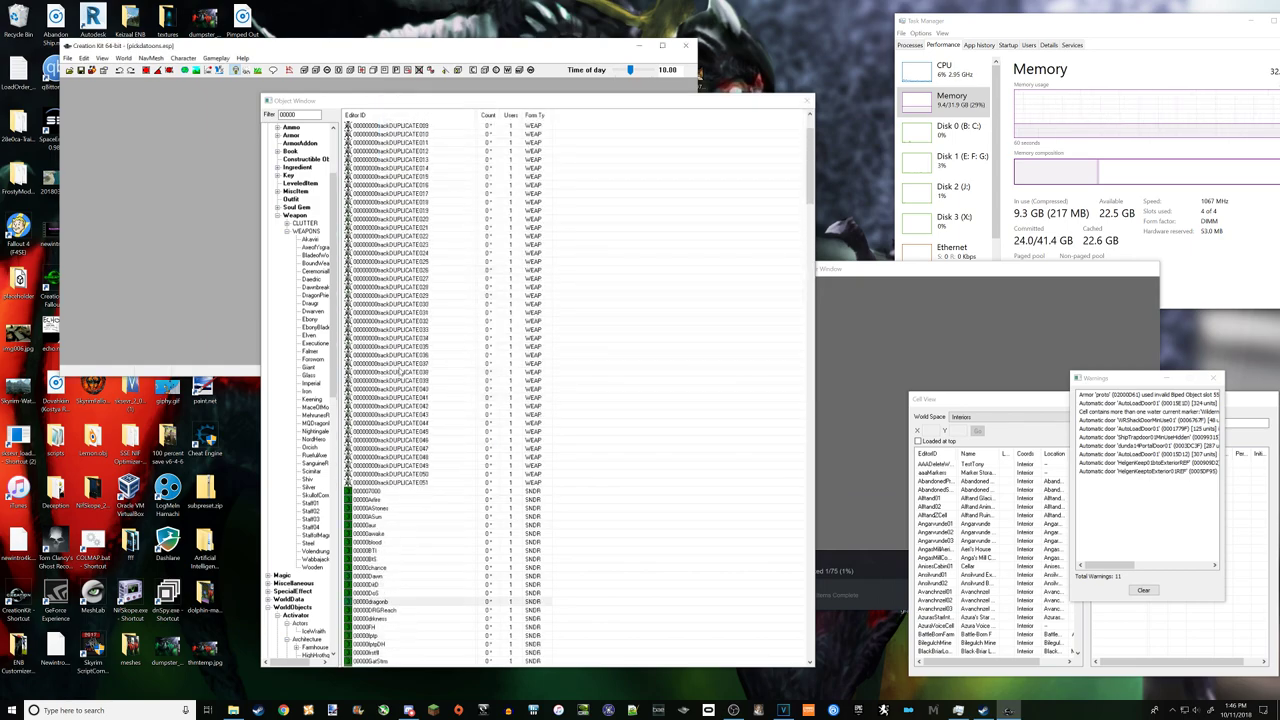